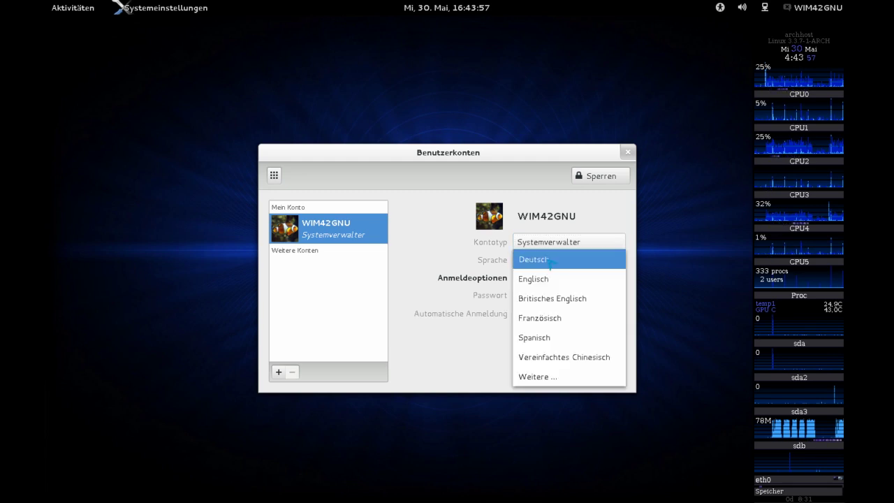
- Set the user account's language to Deutsch and open the brightness and lock settings
click(550, 260)
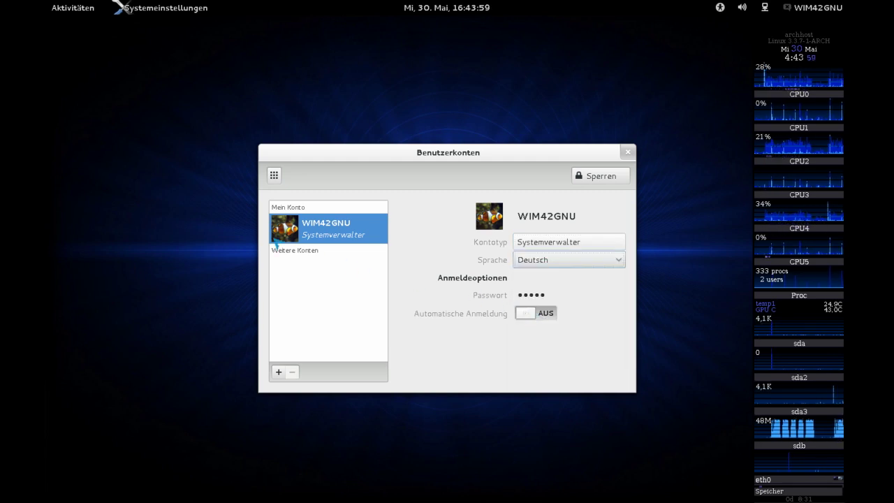
click(274, 175)
click(300, 227)
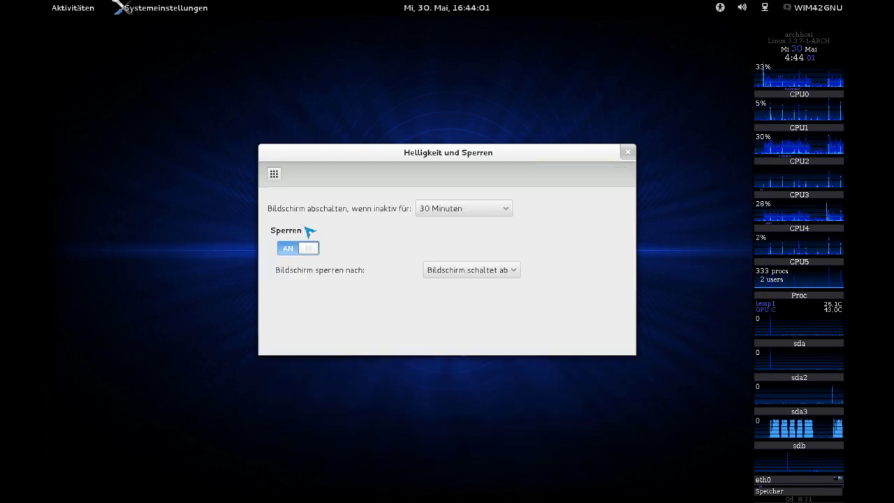
- Examine the available delays for switching off and locking the screen, keeping the current choices, and return to the settings overview
click(426, 209)
click(443, 207)
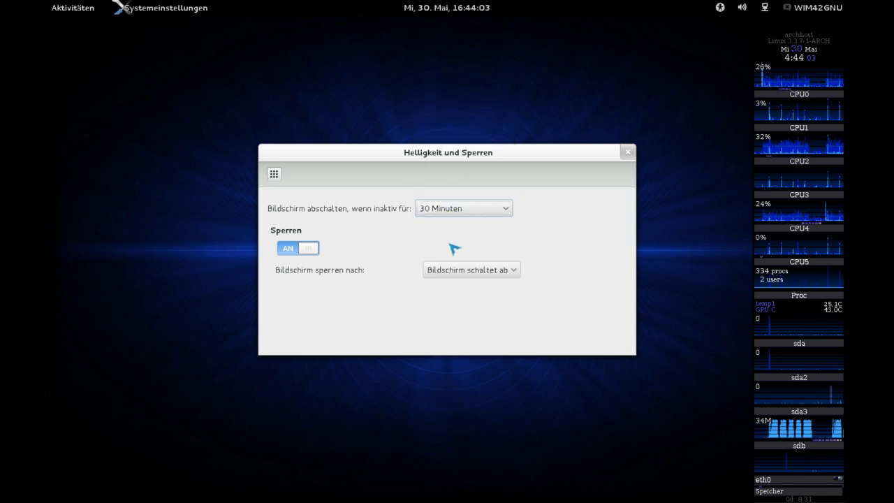
click(468, 270)
click(469, 269)
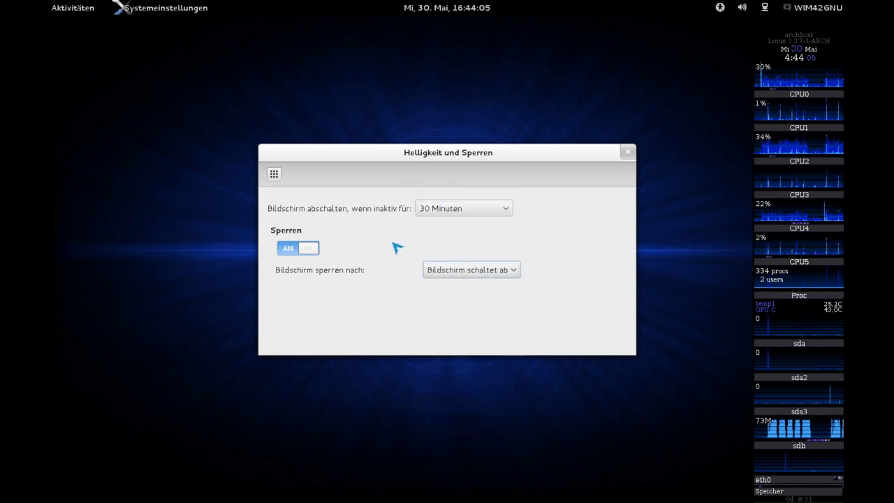
click(279, 177)
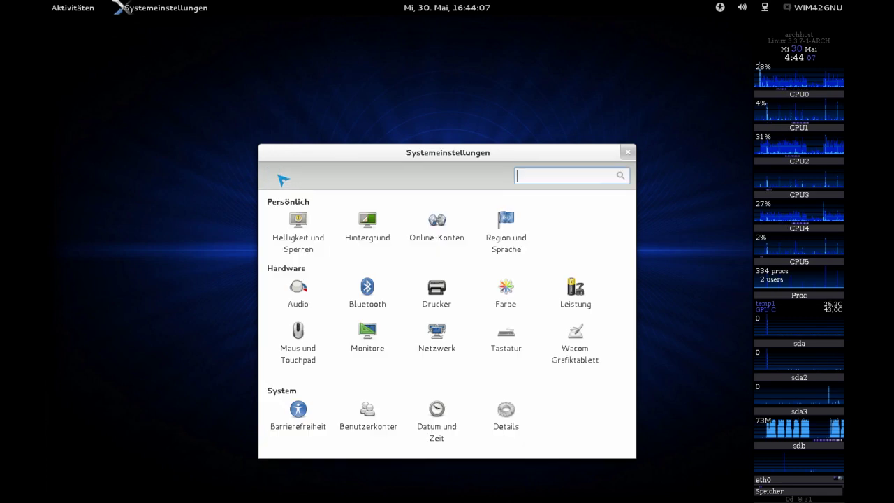
- Look at the desktop background settings with the window moved higher, and open the online accounts settings
click(358, 227)
drag(377, 160, 374, 63)
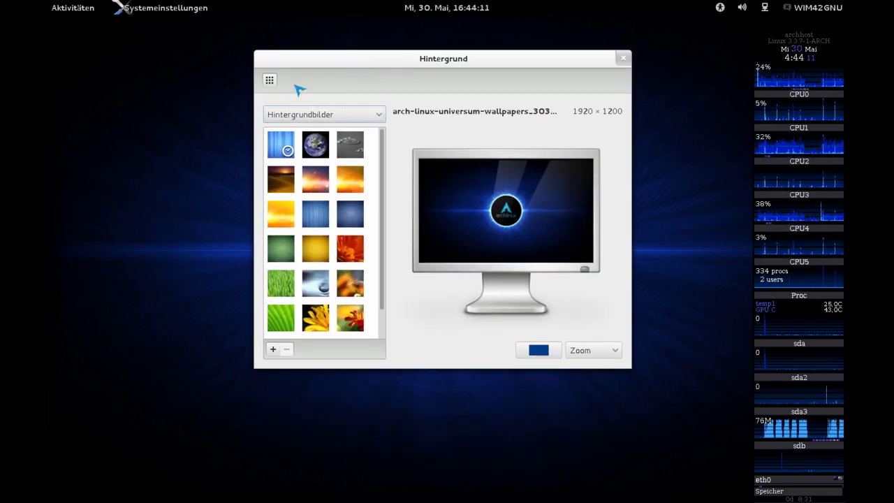
click(271, 81)
click(433, 136)
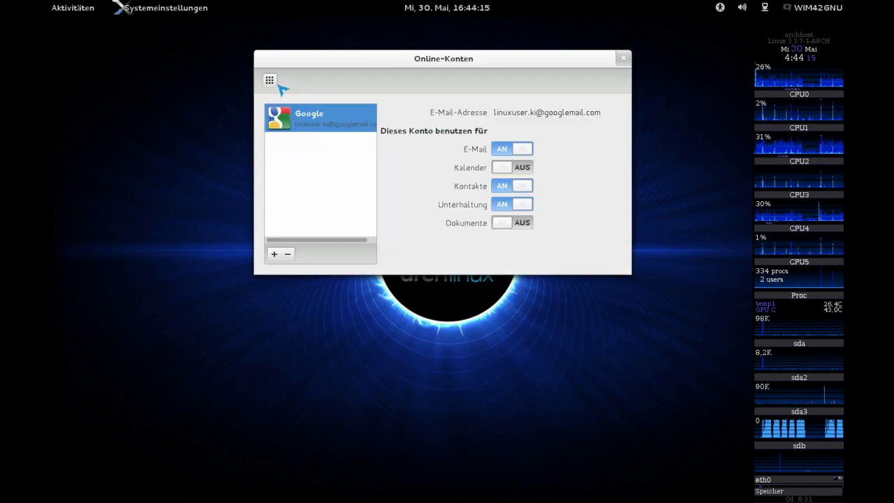
- Look through the audio and monitor settings and return to the settings overview
click(271, 82)
click(292, 202)
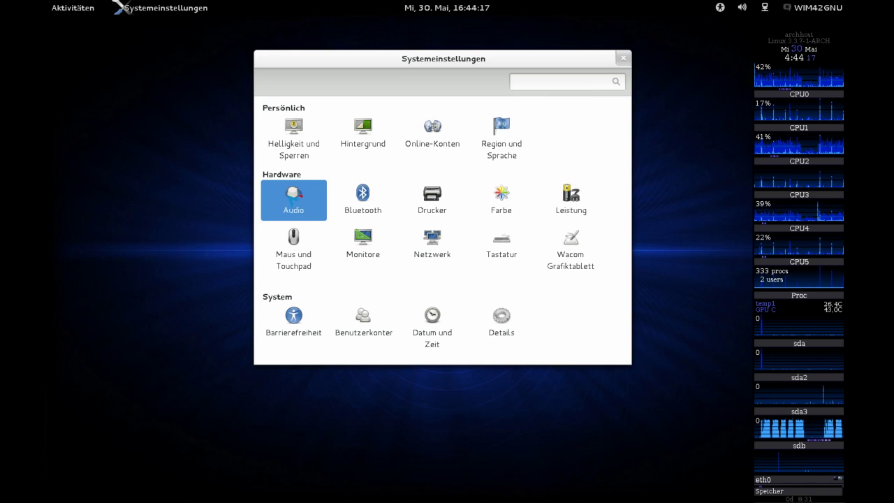
click(270, 81)
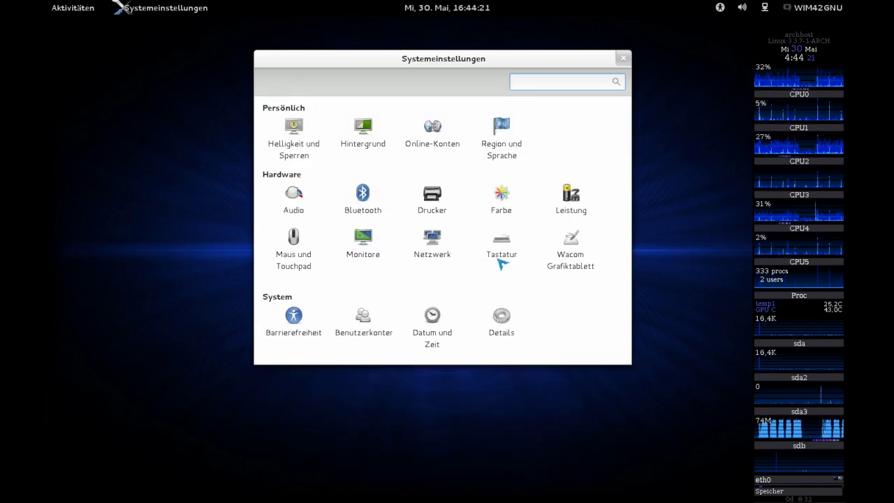
click(357, 241)
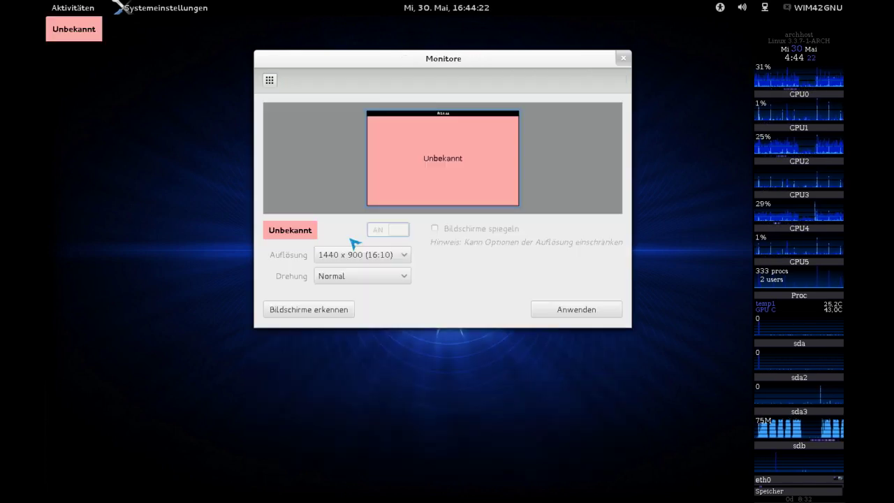
click(269, 81)
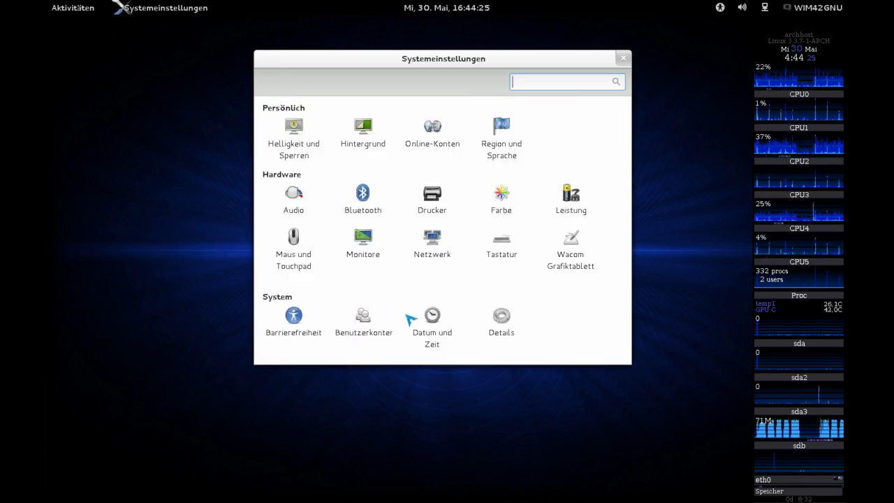
- Examine the accessibility settings and the matching quick menu in the top bar, and return to the settings overview
click(293, 318)
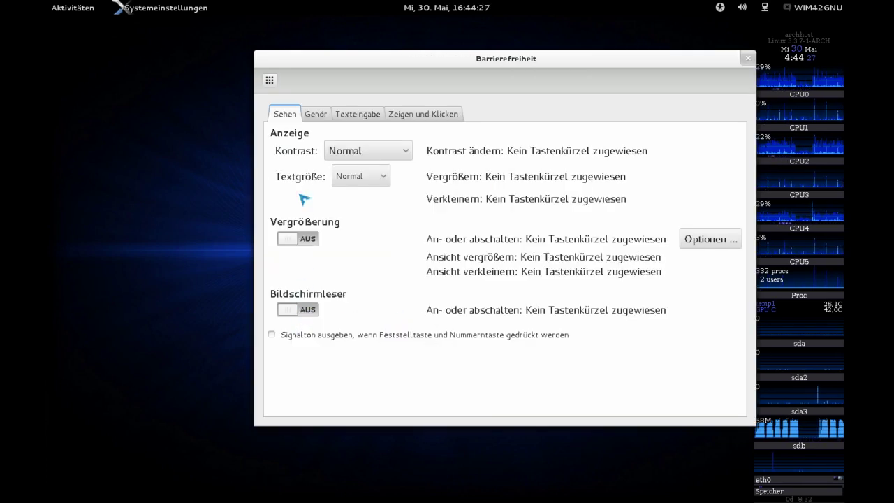
click(719, 8)
click(718, 8)
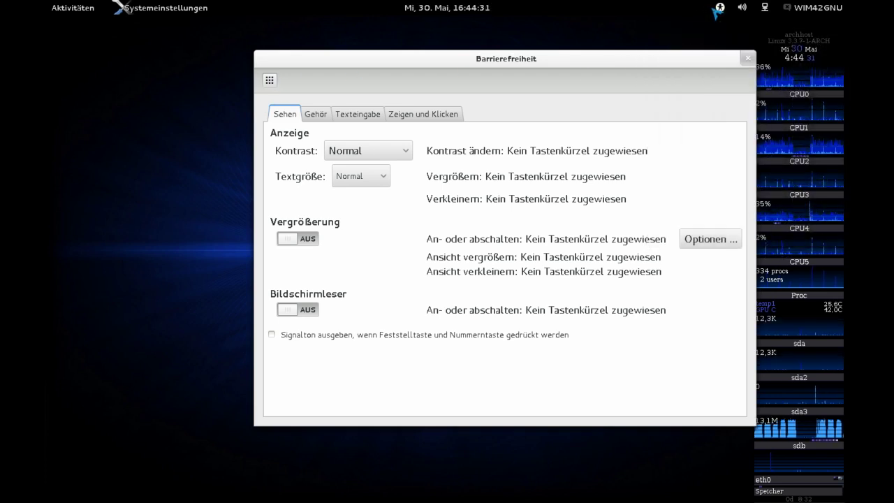
click(269, 80)
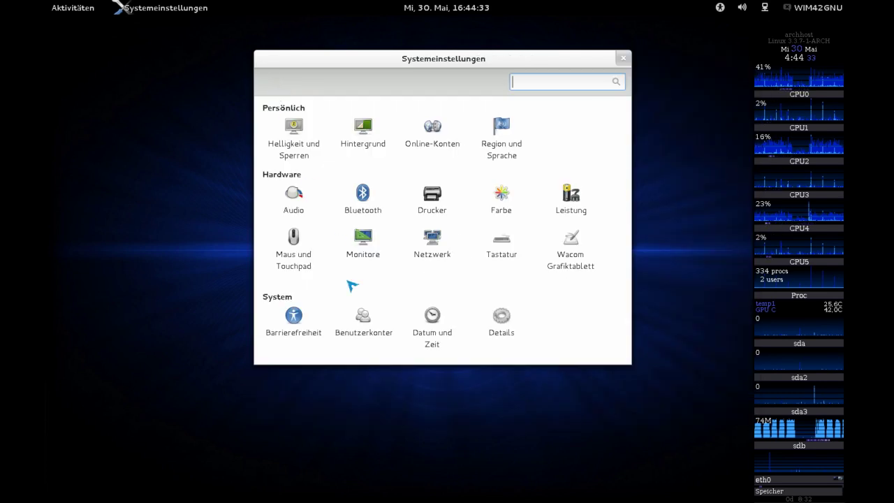
- Look through the user accounts and the date and time settings, and return to the settings overview
click(361, 320)
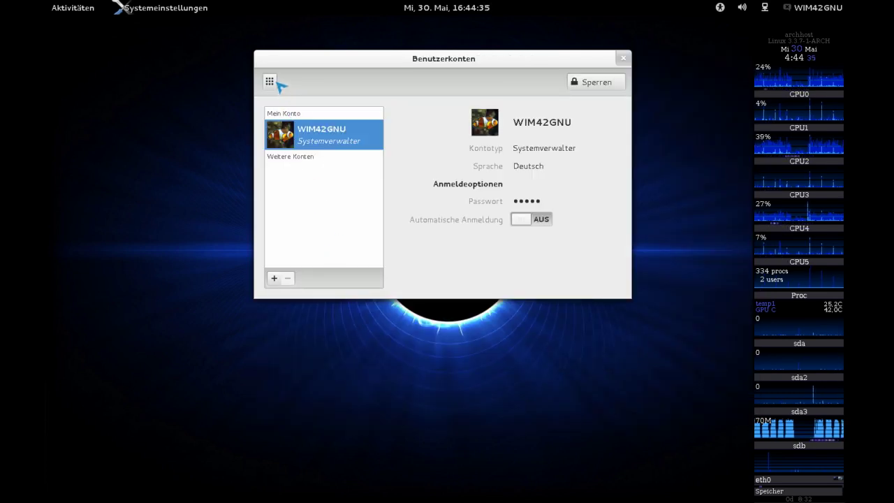
click(270, 81)
click(430, 318)
drag(494, 63, 434, 97)
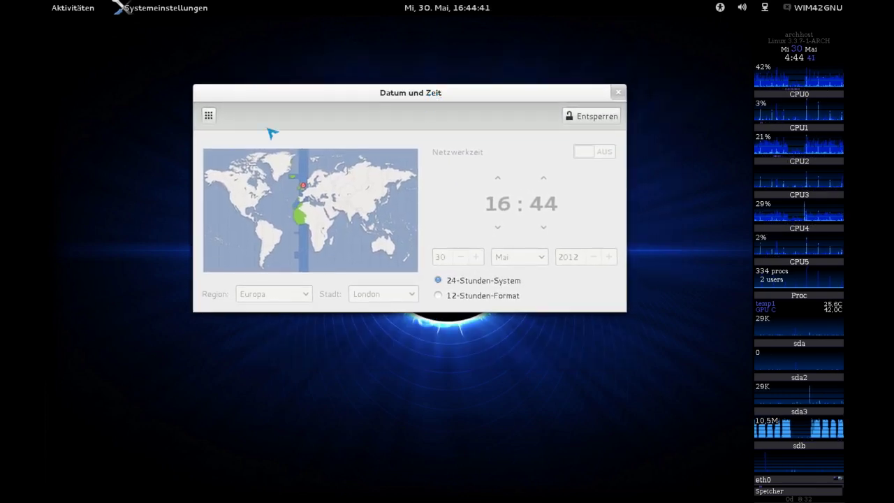
click(208, 116)
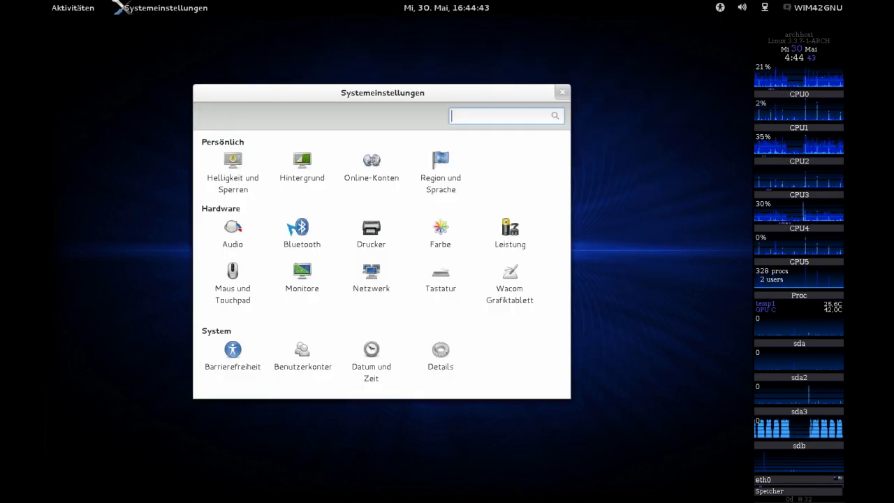
- Review the system details, including the overview, default applications, removable media and graphics sections
click(433, 354)
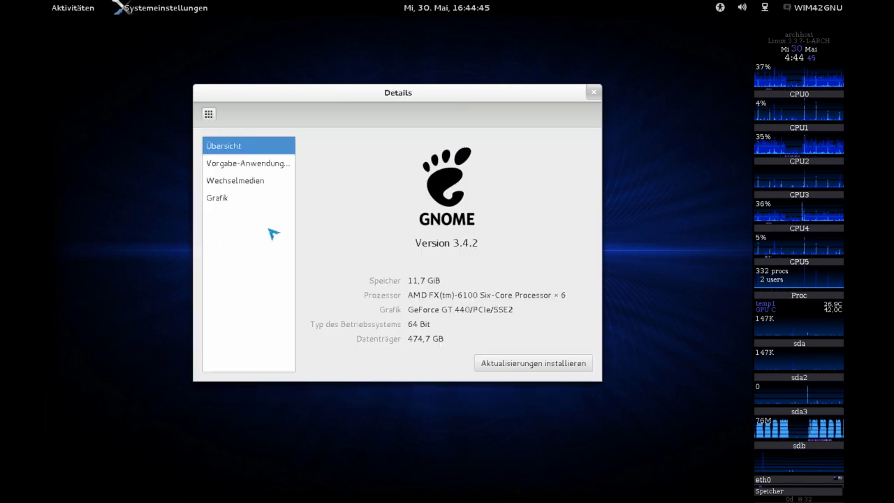
click(248, 165)
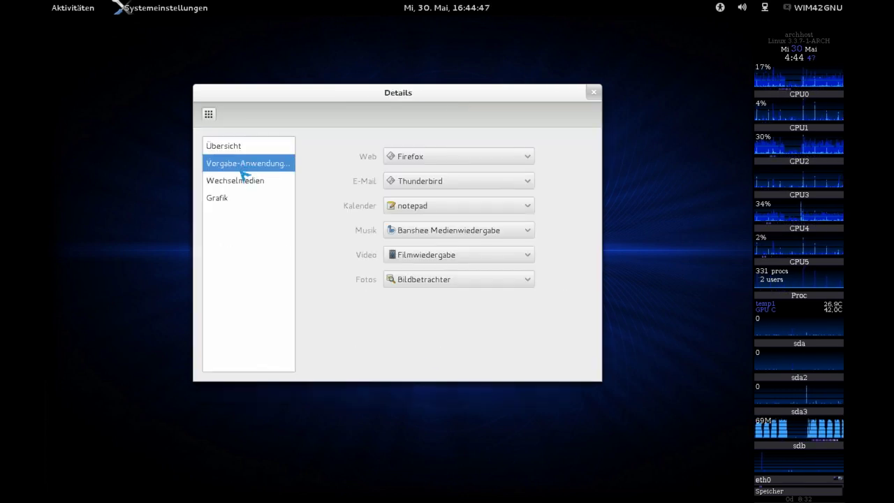
click(237, 186)
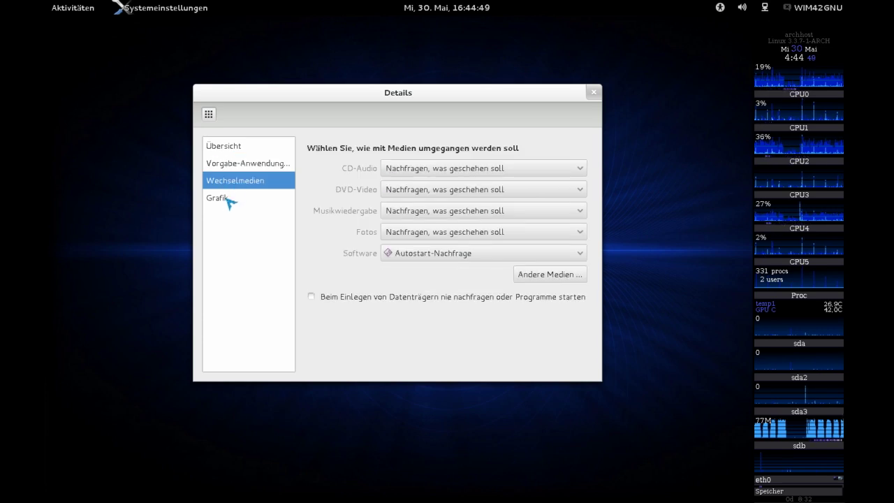
click(229, 203)
click(208, 116)
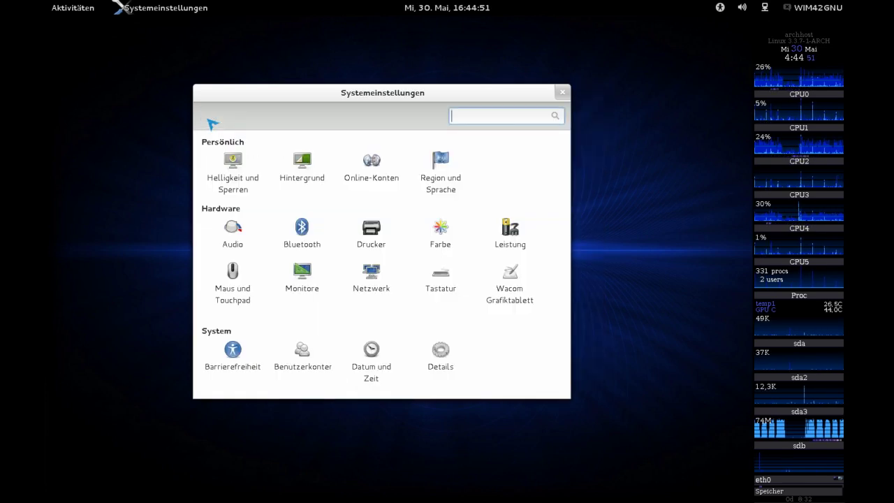
- Close the system settings and go back to the empty desktop workspace by way of the activities overview
drag(423, 88, 480, 57)
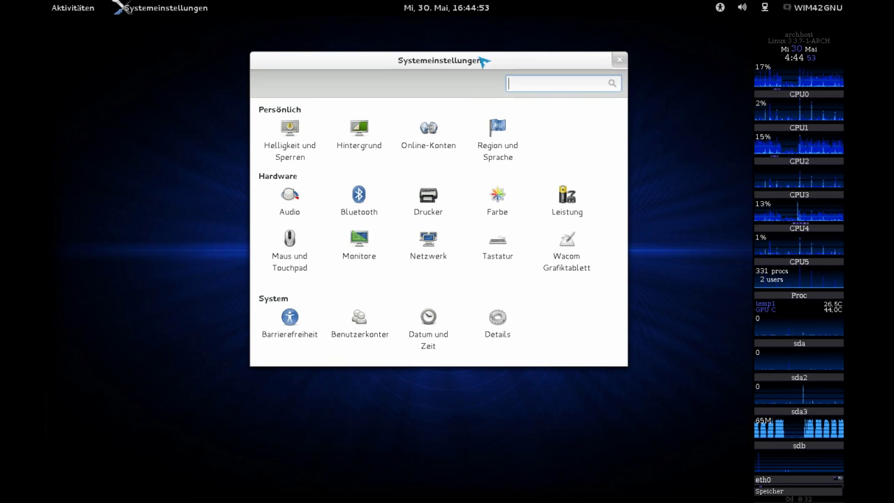
click(619, 59)
key(super)
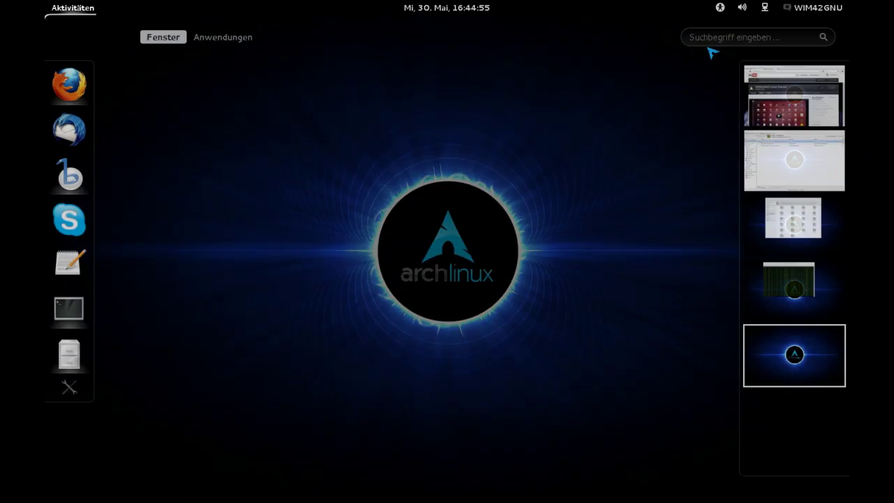
click(783, 377)
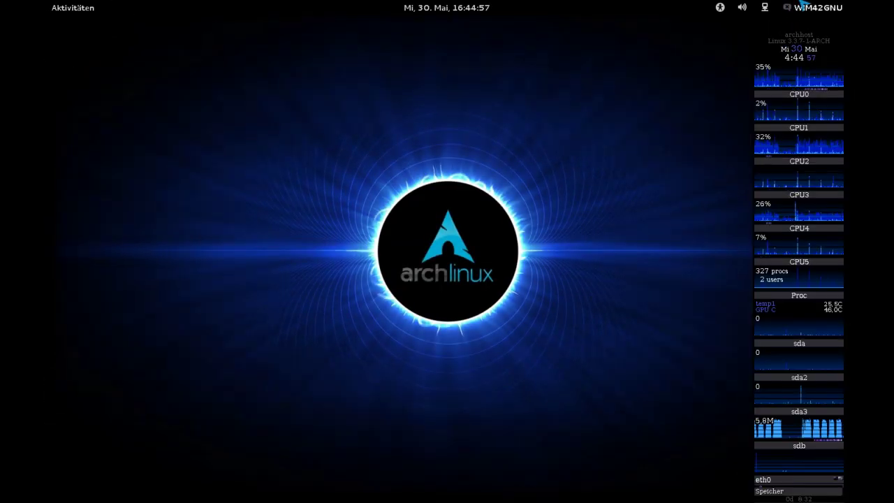
- Call up the shutdown dialog from the user's session options and cancel it
click(813, 8)
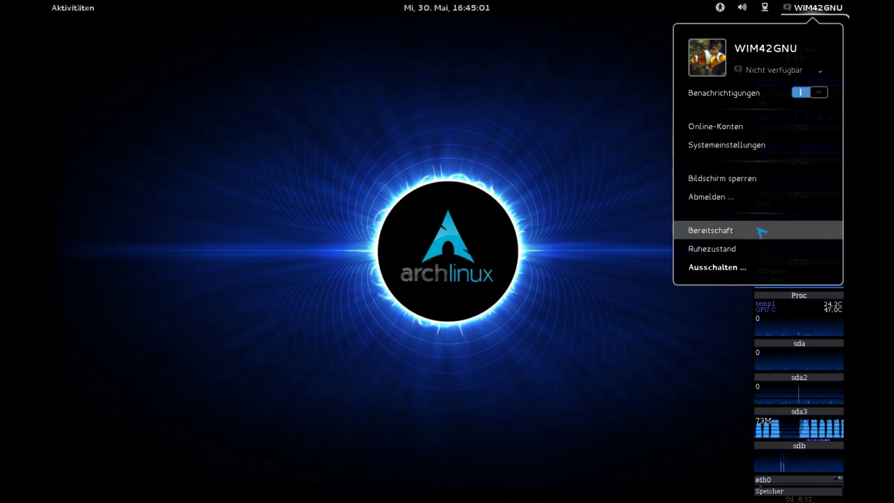
click(750, 267)
click(352, 298)
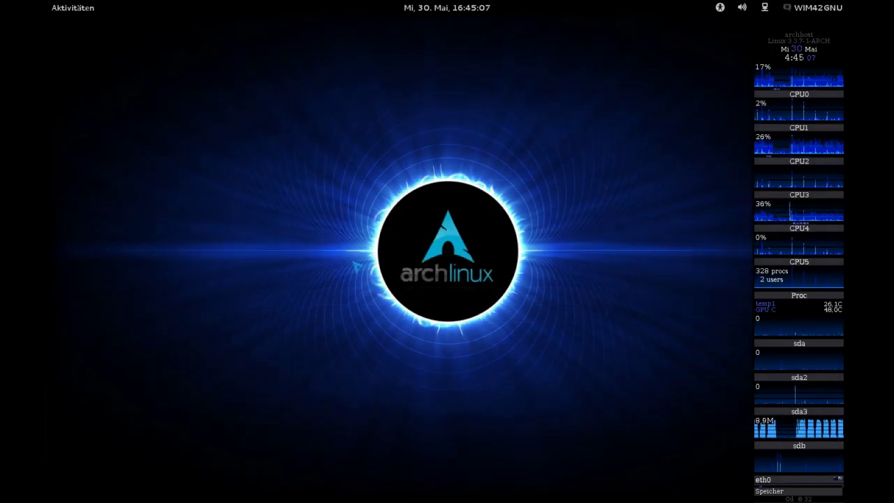
- Find the advanced settings application by searching for "gnome-t", launch it and move its window to the middle of the desktop
key(super)
text(gnome)
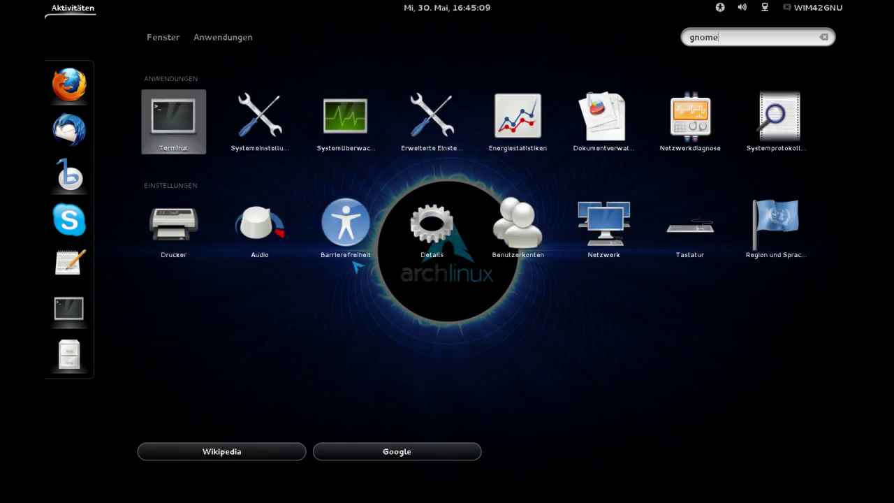
text(-t)
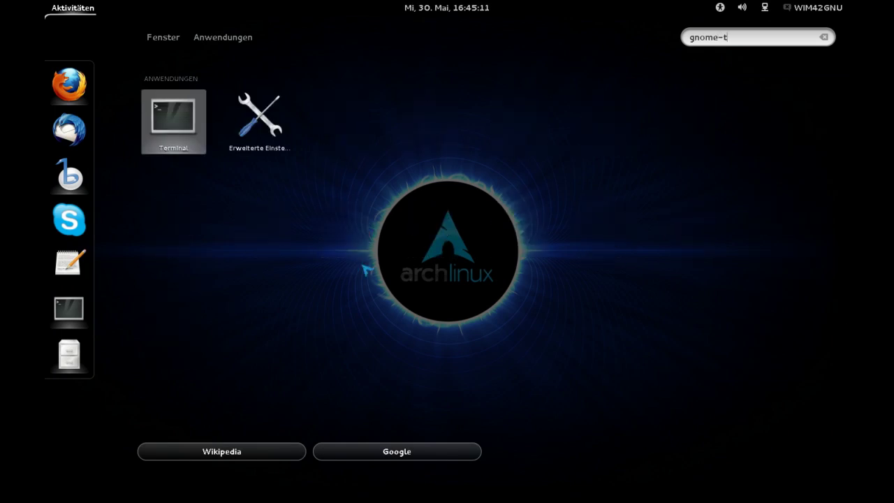
click(262, 118)
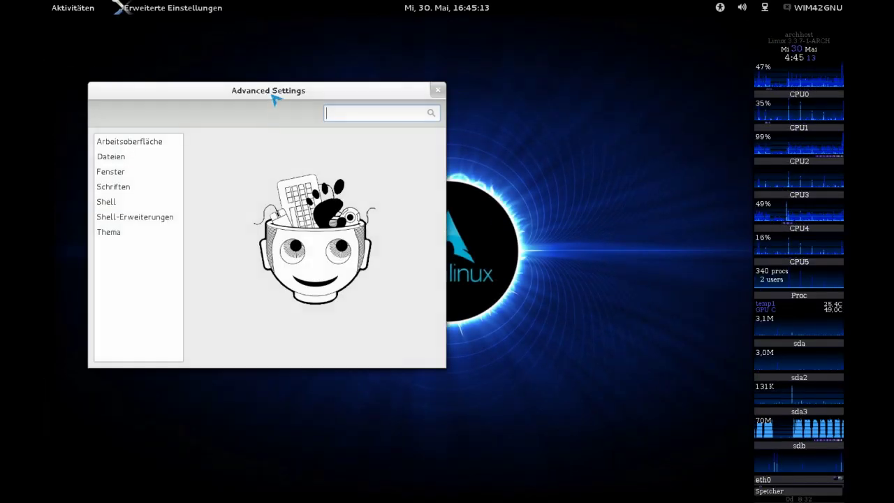
drag(259, 92, 428, 73)
- Examine the advanced settings for desktop, files, windows, fonts and shell
click(315, 127)
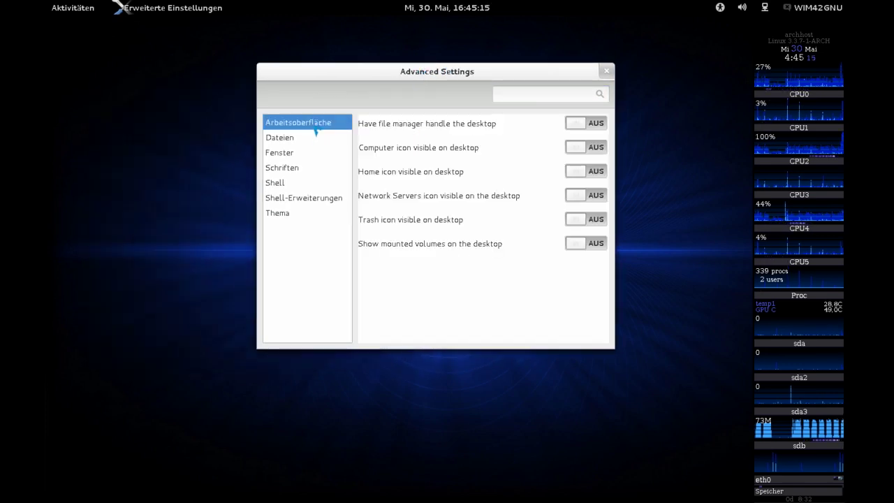
click(312, 139)
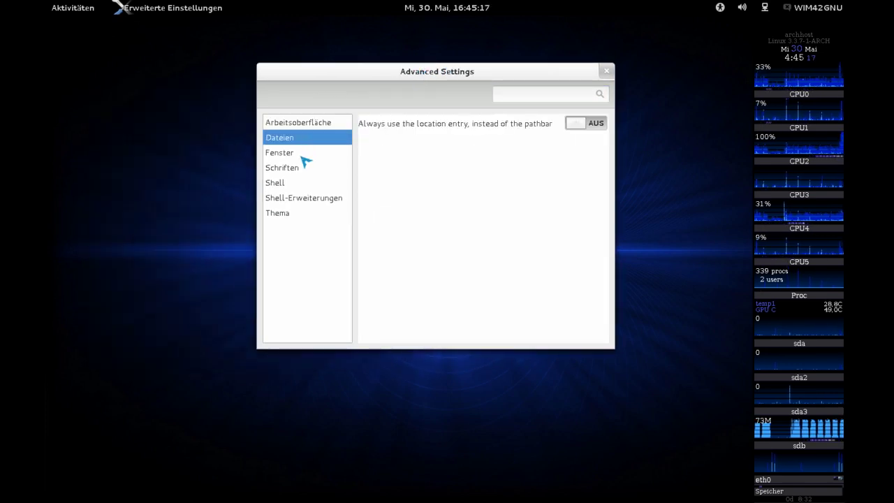
click(304, 157)
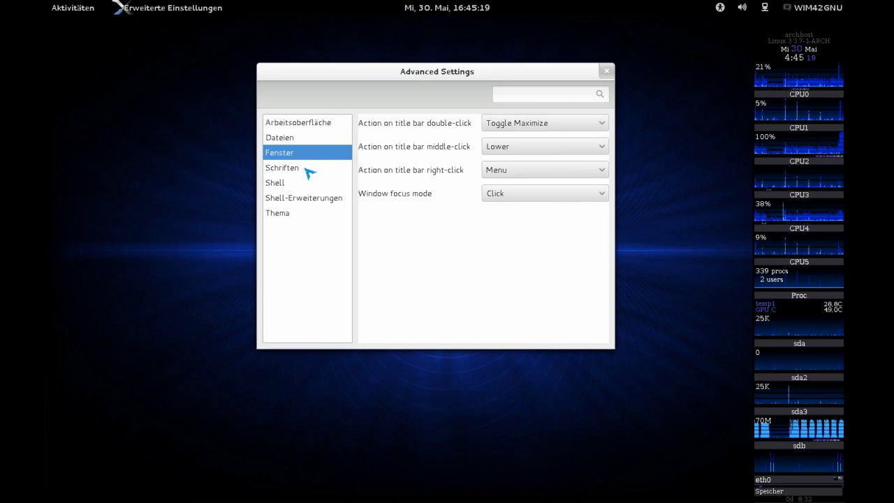
click(307, 171)
click(307, 184)
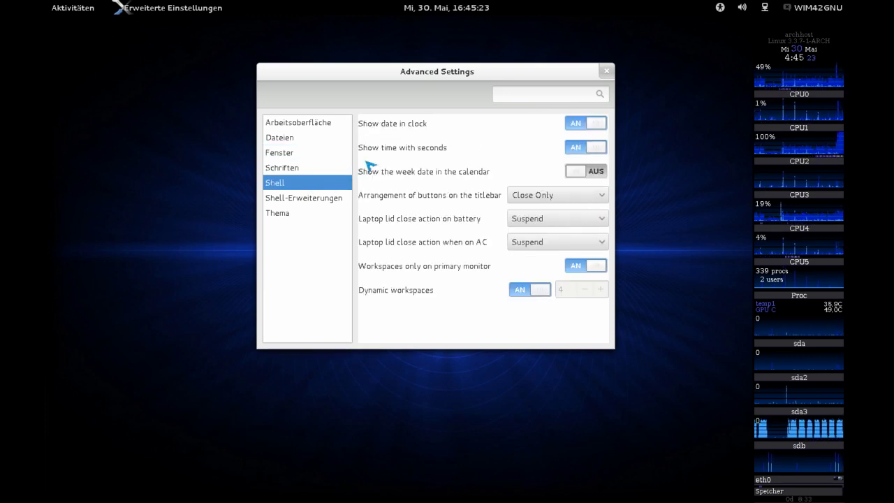
- Switch the clock's date display and seconds display off and back on in the shell settings
click(585, 124)
click(585, 123)
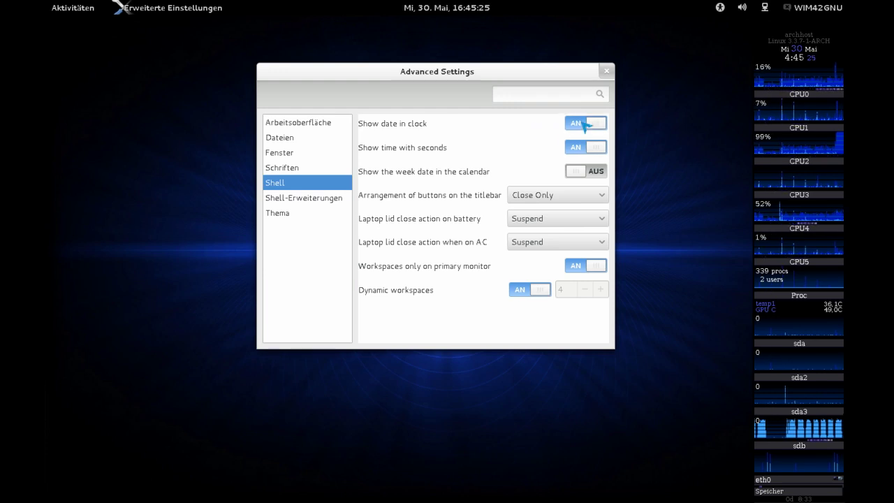
click(585, 124)
click(585, 124)
click(588, 147)
click(588, 147)
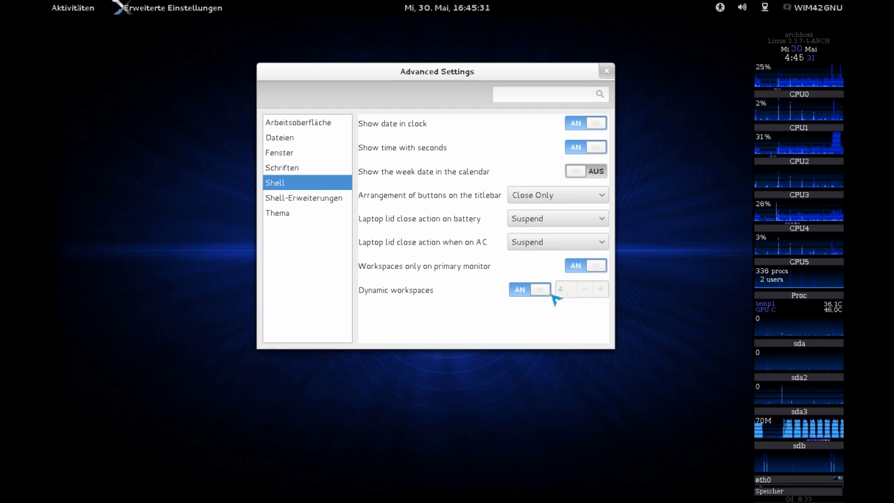
- View the shell extension and theme settings, then close the advanced settings and return to the empty desktop
click(314, 200)
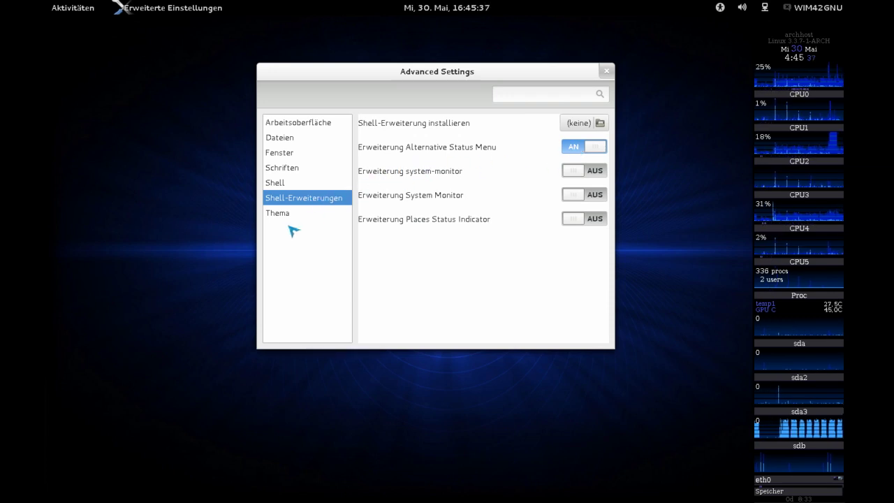
click(283, 215)
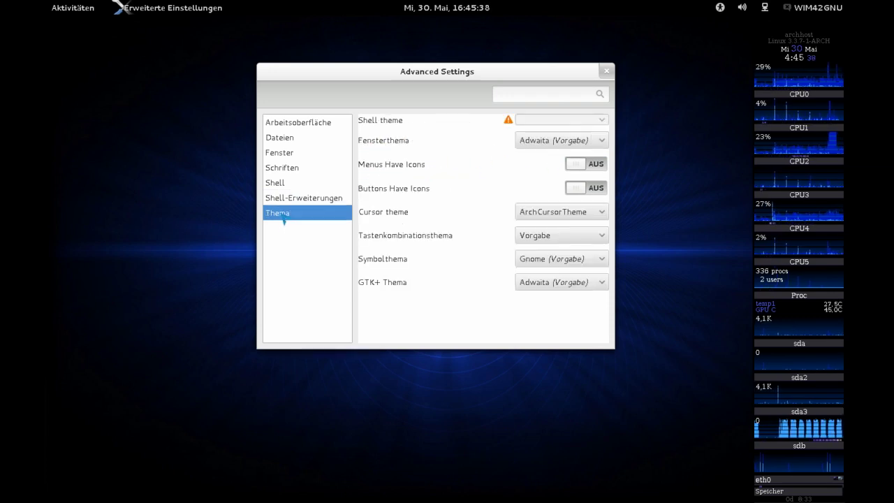
click(605, 71)
key(super)
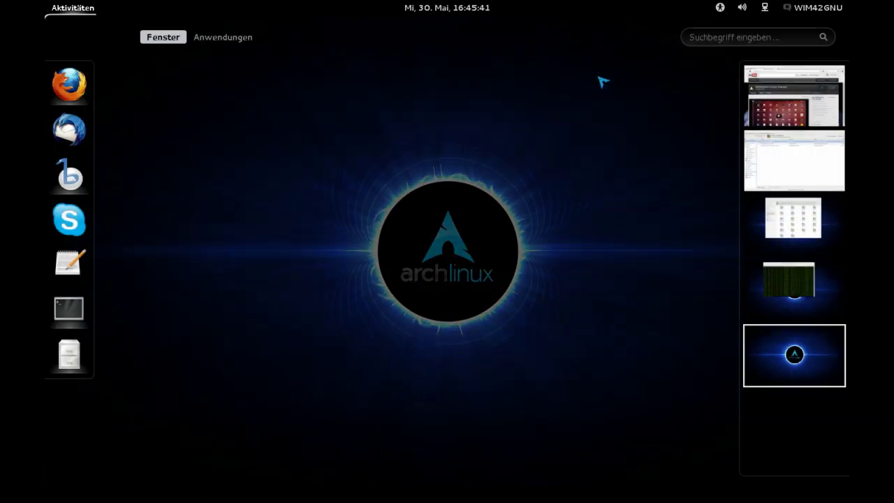
click(761, 355)
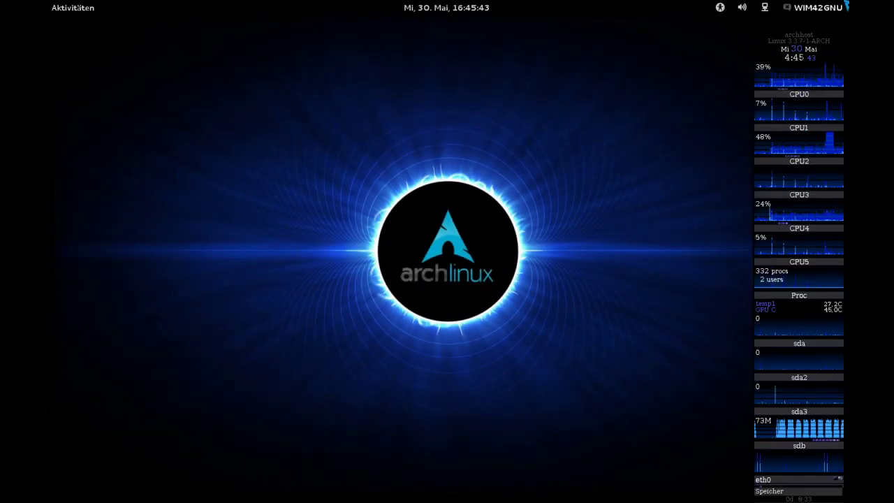
- Examine the user, network, volume, accessibility and calendar menus of the top bar one after another
click(844, 6)
click(845, 4)
click(763, 9)
click(764, 8)
click(743, 8)
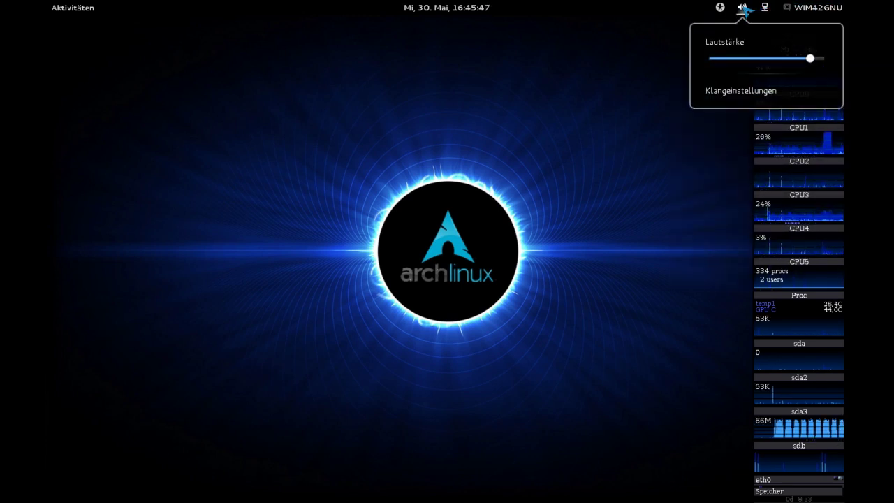
click(742, 8)
click(720, 7)
click(720, 8)
click(473, 8)
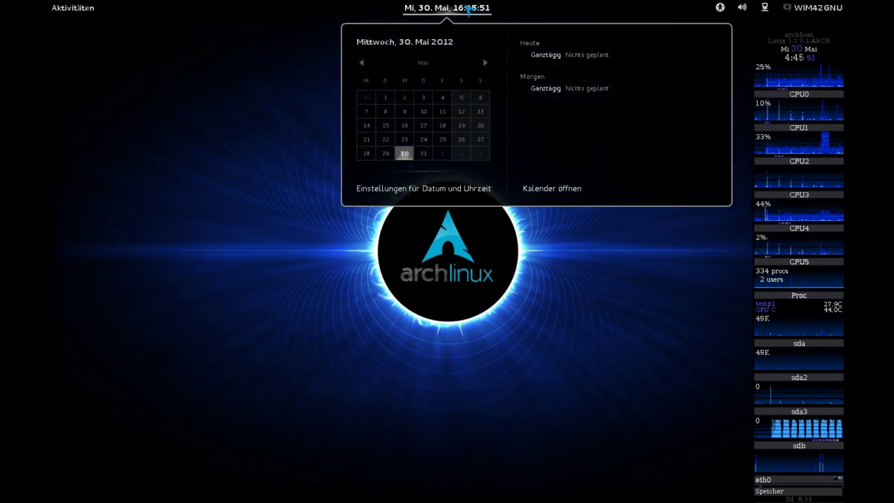
click(467, 7)
- Browse all installed applications and each application category from Barrierefreiheit to Sonstige, then leave the activities overview
mouse_move(49, 3)
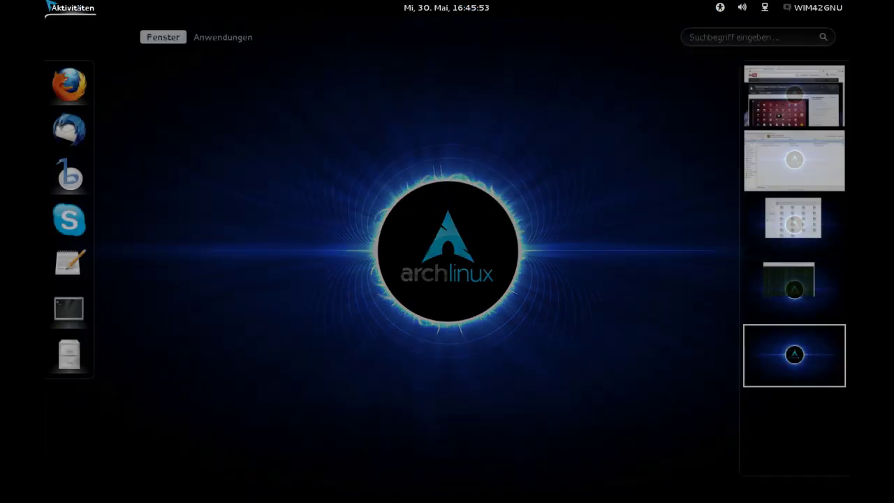
click(223, 38)
drag(699, 105, 705, 424)
click(733, 104)
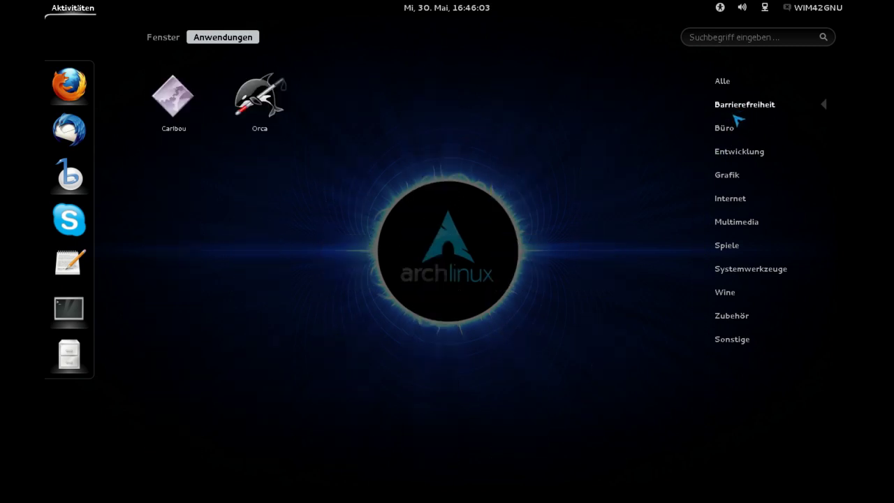
click(729, 129)
click(739, 161)
click(733, 176)
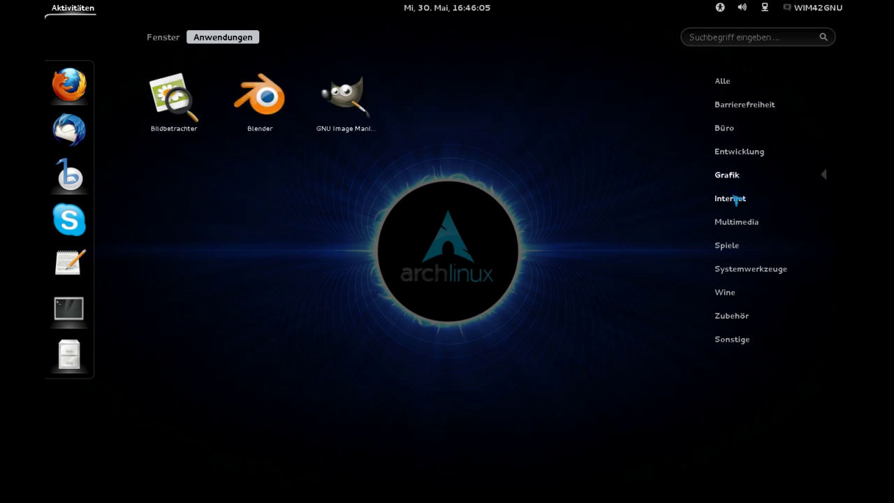
click(735, 202)
click(734, 223)
click(734, 247)
click(735, 270)
click(732, 294)
click(732, 314)
click(734, 338)
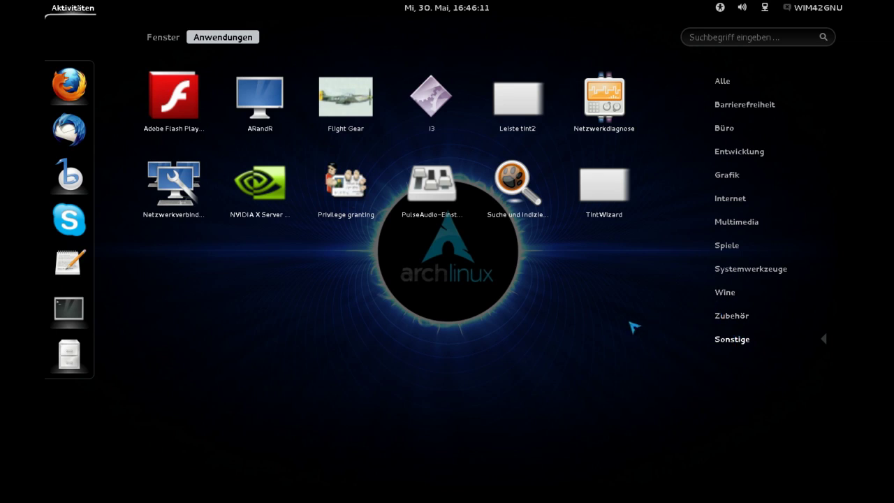
key(Escape)
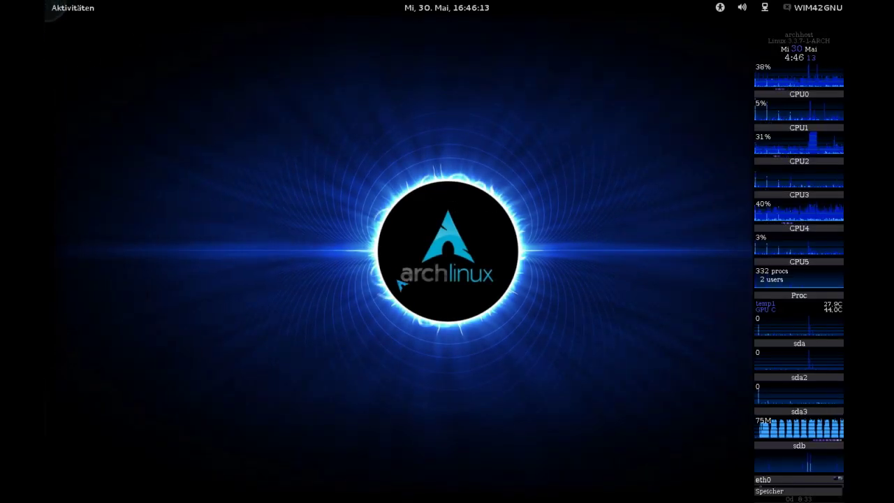
- Run the command "links" from the command prompt, then bring up the prompt again and dismiss it
key(alt+F2)
text(links)
key(Return)
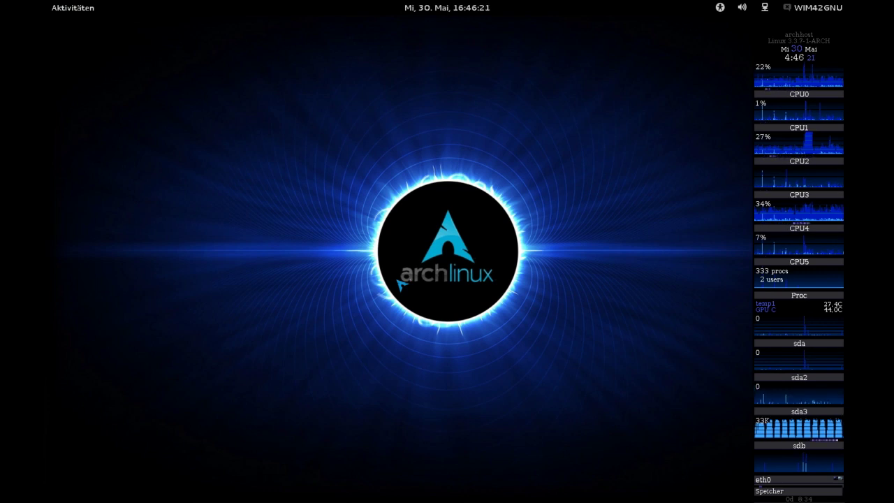
key(alt+F2)
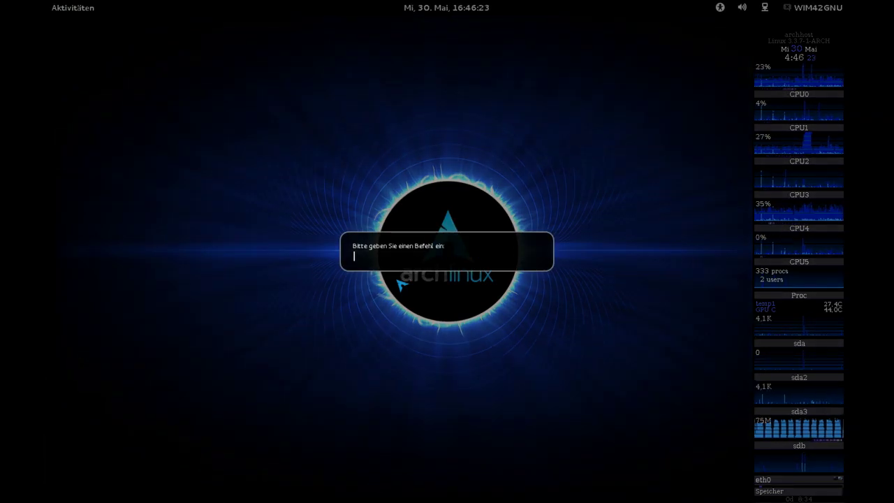
key(Escape)
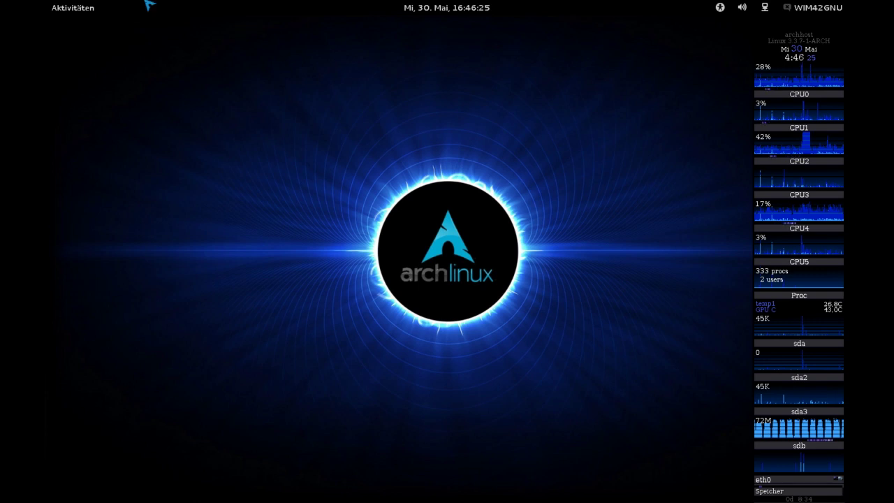
- Show the applications view and the windows view of the activities overview, then return to the empty workspace
mouse_move(46, 2)
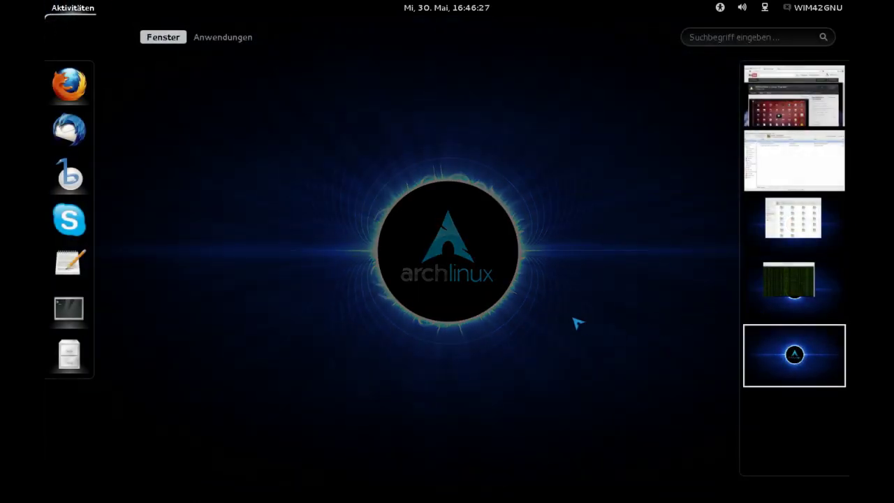
click(222, 38)
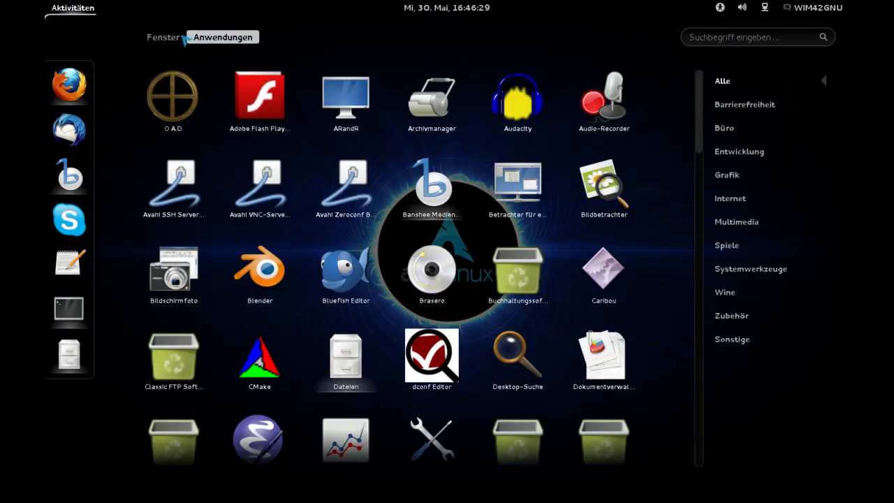
click(137, 33)
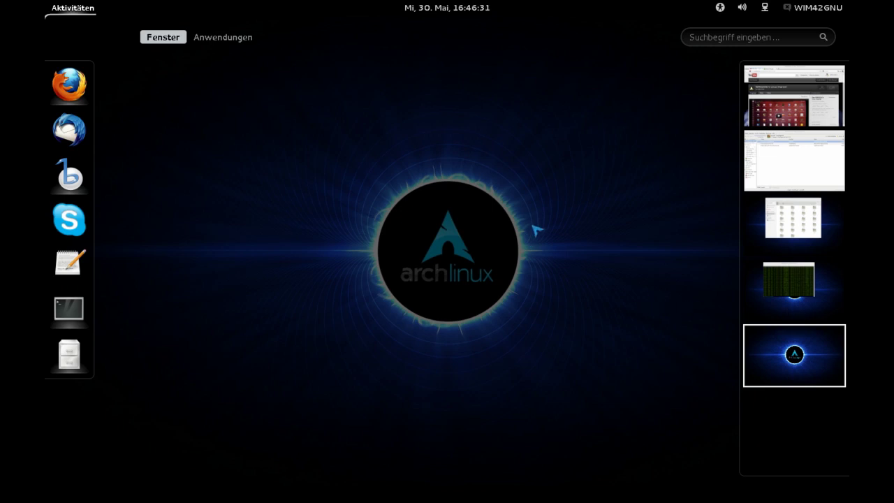
click(774, 363)
- Find the system monitor by searching the activities overview for "system" and launch it
key(super)
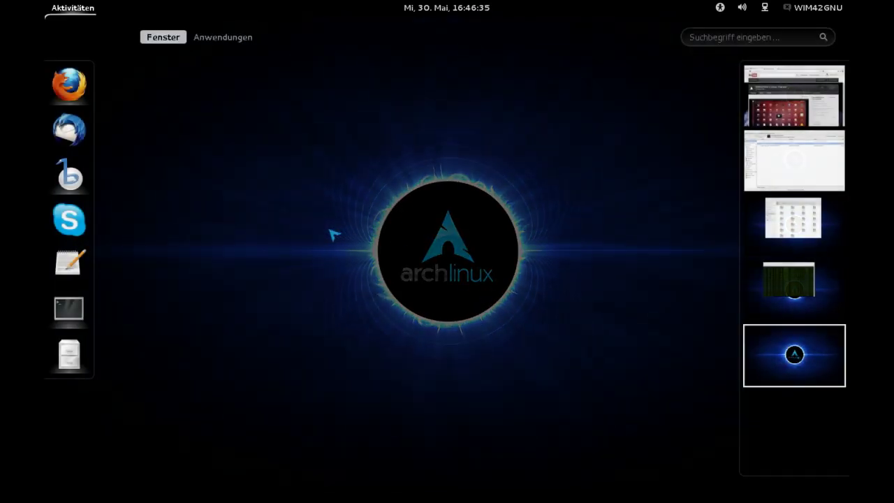
text(system)
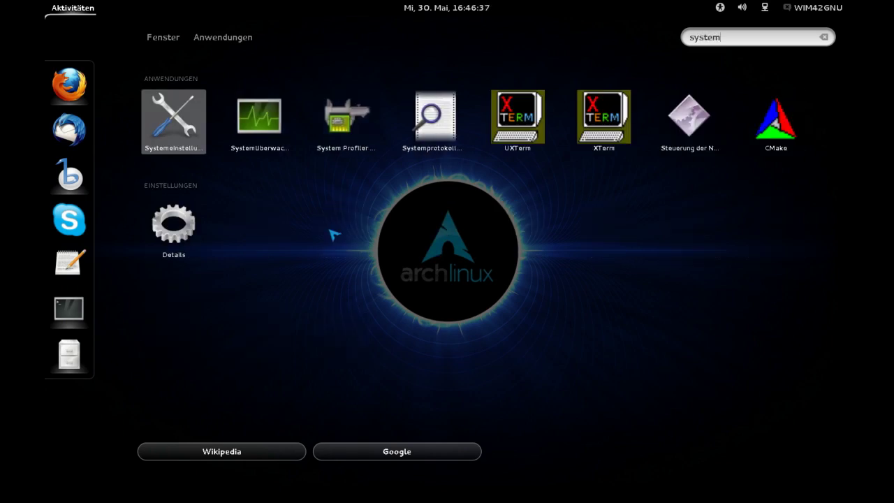
key(Right)
key(Return)
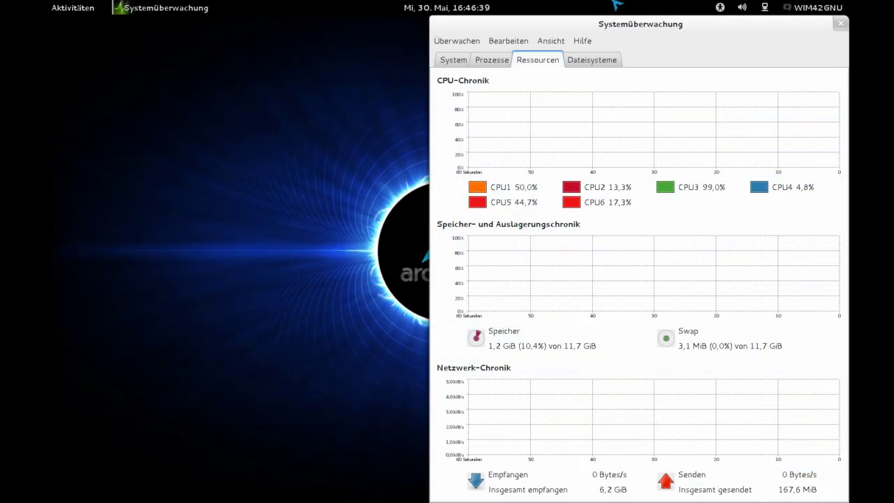
- Place the system monitor window in the middle of the desktop and reduce its height
drag(650, 31, 480, 35)
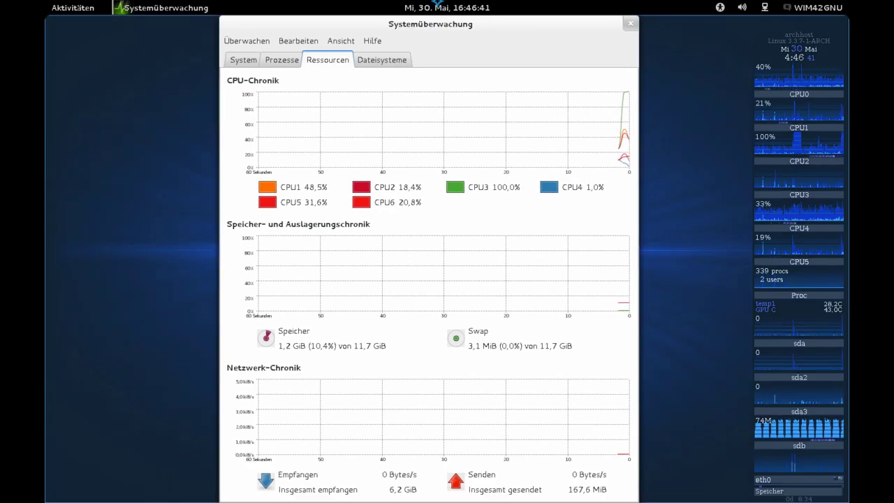
double_click(480, 35)
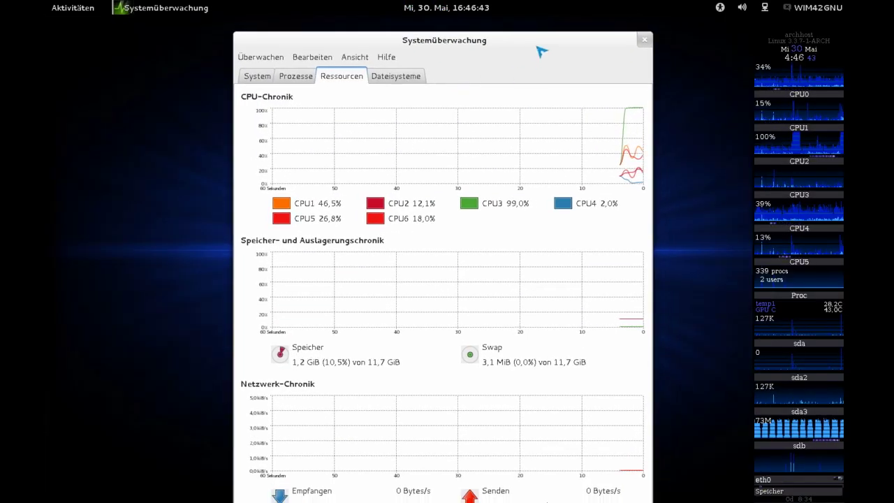
drag(536, 34, 525, 70)
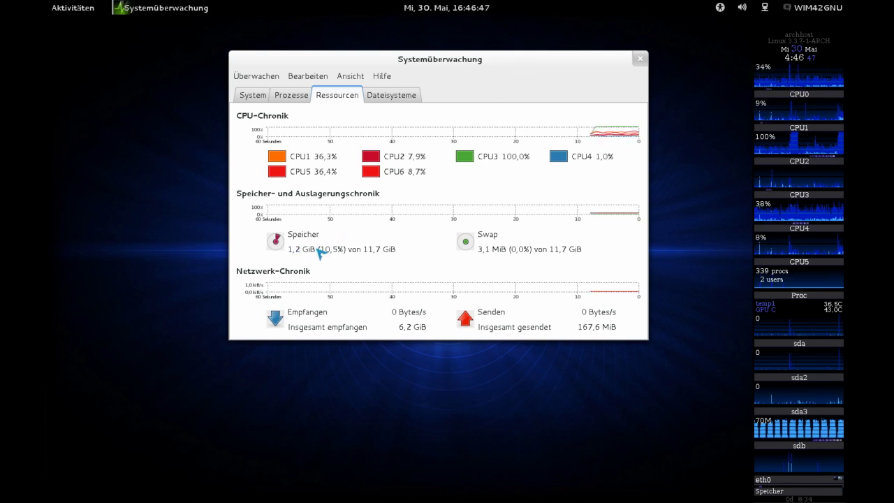
- Search the activities overview for "ter" and open a new terminal window
key(super)
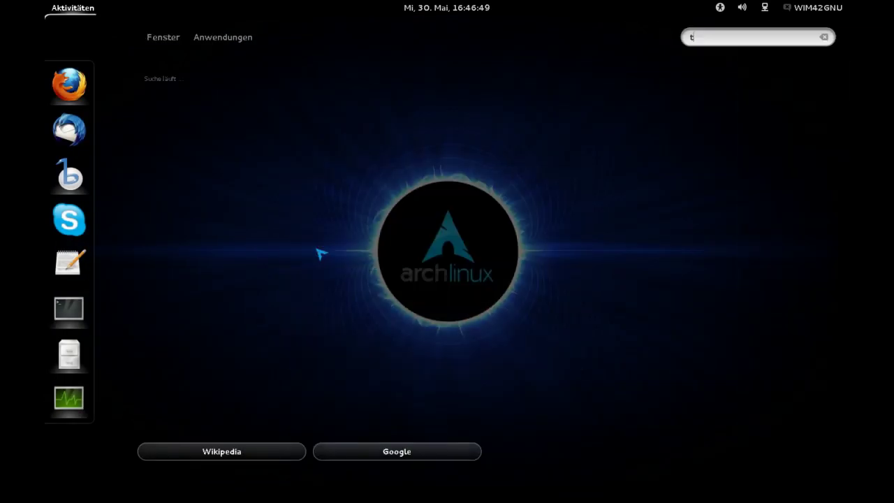
text(ter)
click(173, 117)
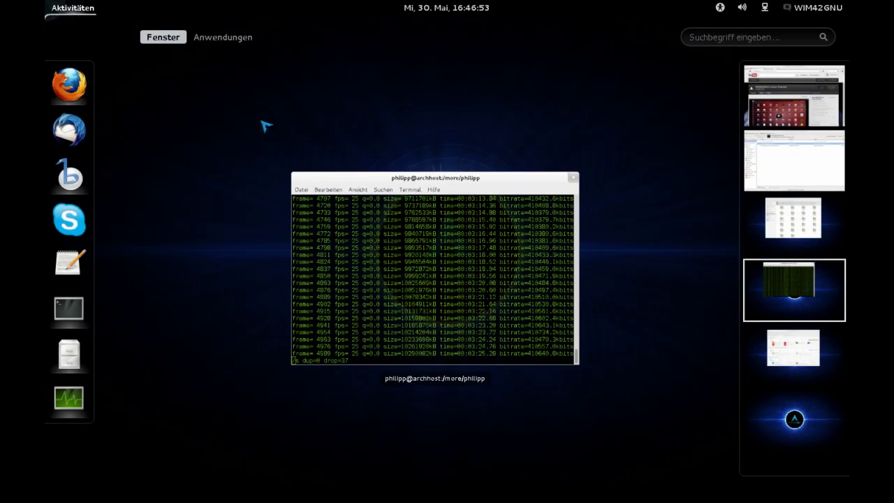
text(ter)
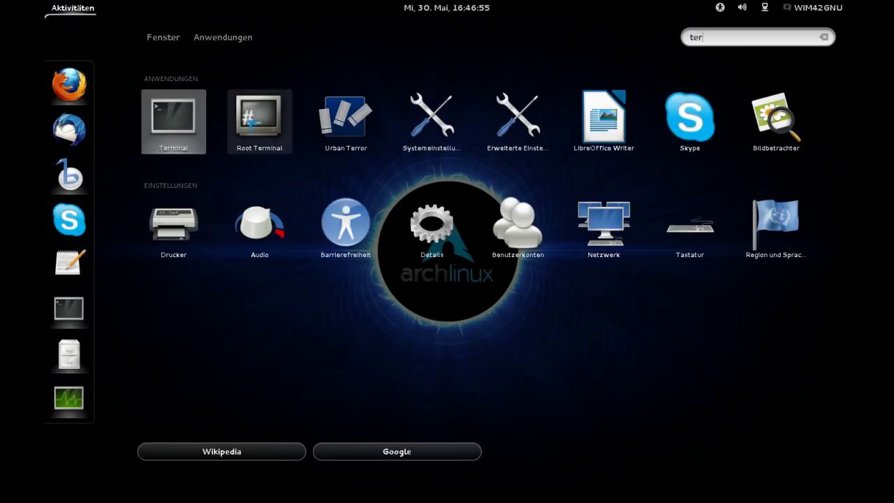
click(162, 119)
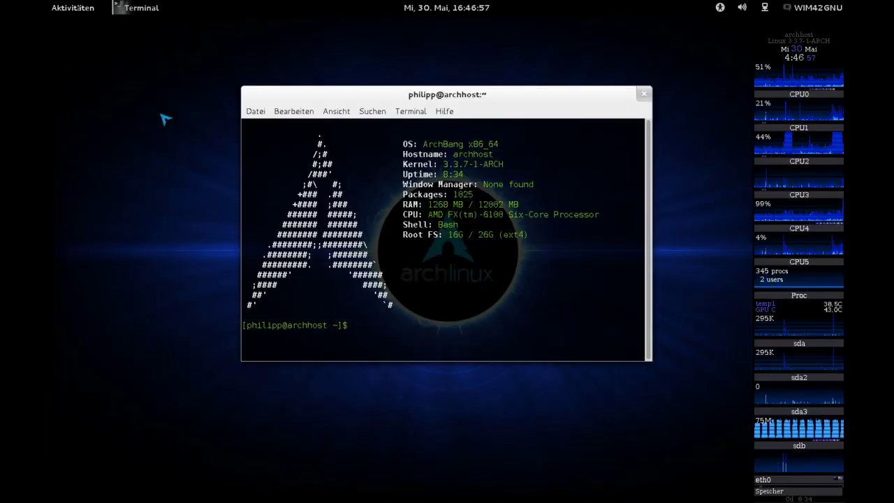
- Run "watch free -h" in the terminal and highlight the used memory value in the Mem row
text(f)
text(w)
text(atch )
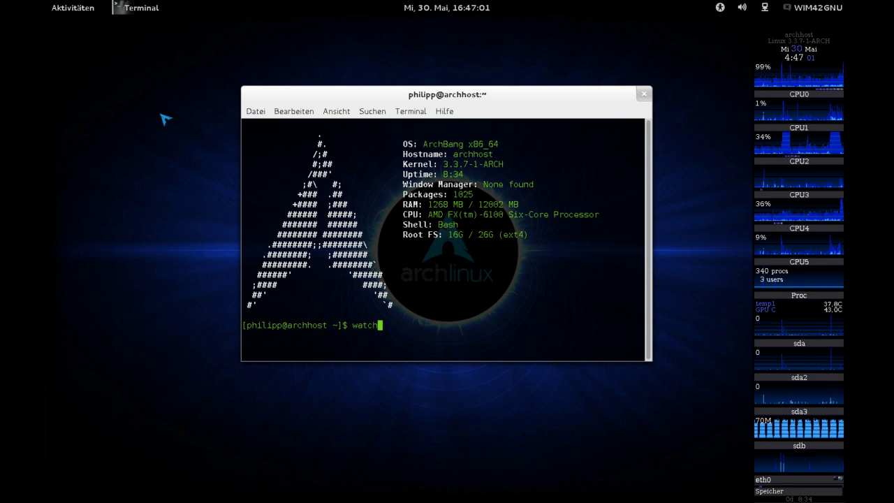
text(free )
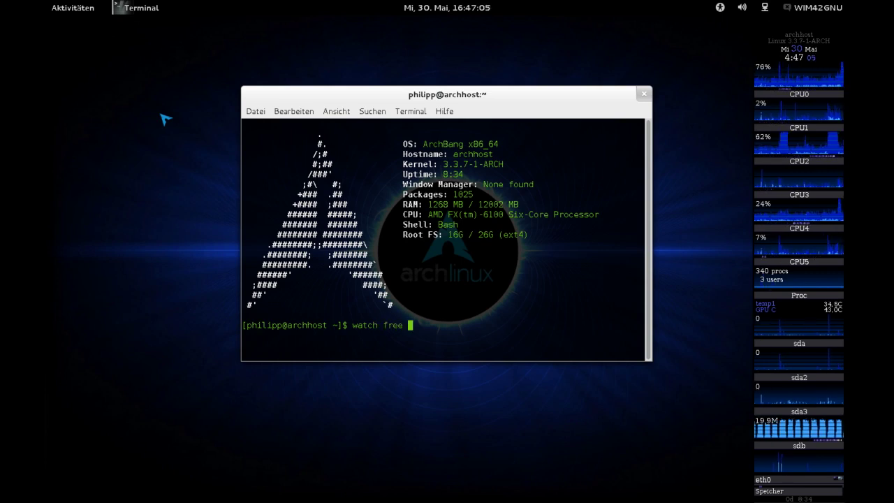
text(-h)
key(Return)
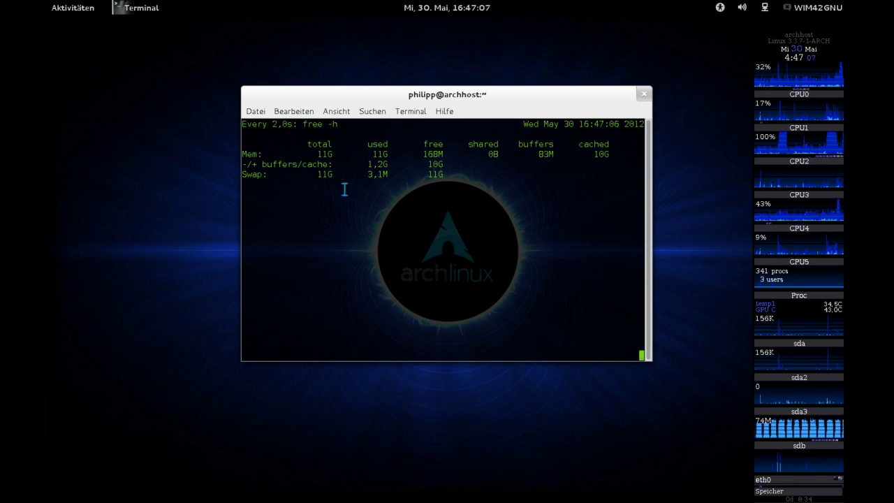
drag(366, 152, 389, 153)
- Move the terminal onto the system monitor's workspace and arrange the two windows side by side to compare memory usage
key(super)
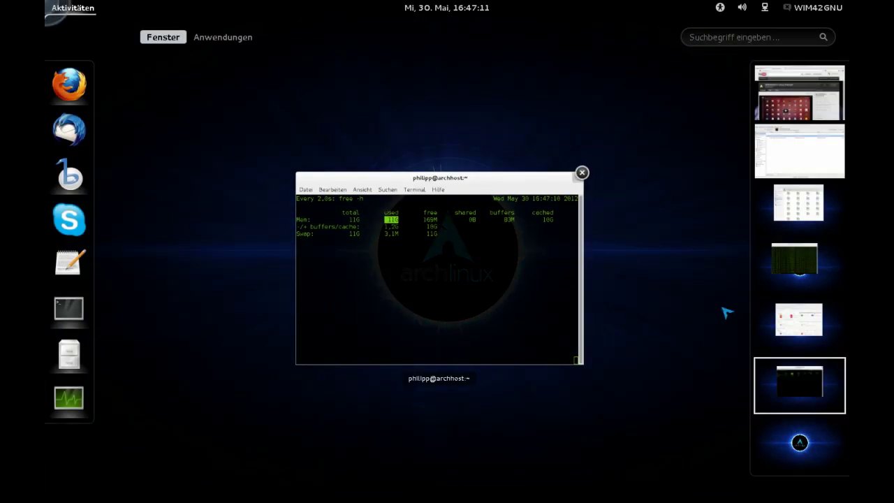
drag(433, 223, 792, 338)
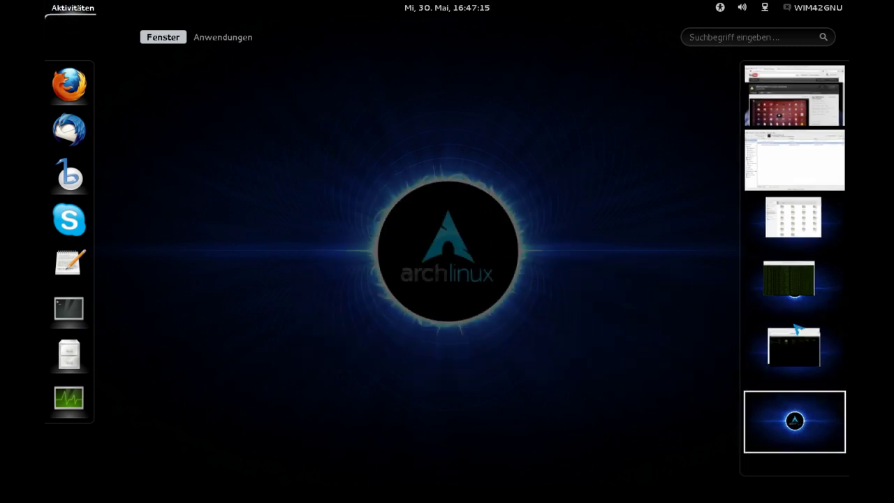
click(789, 346)
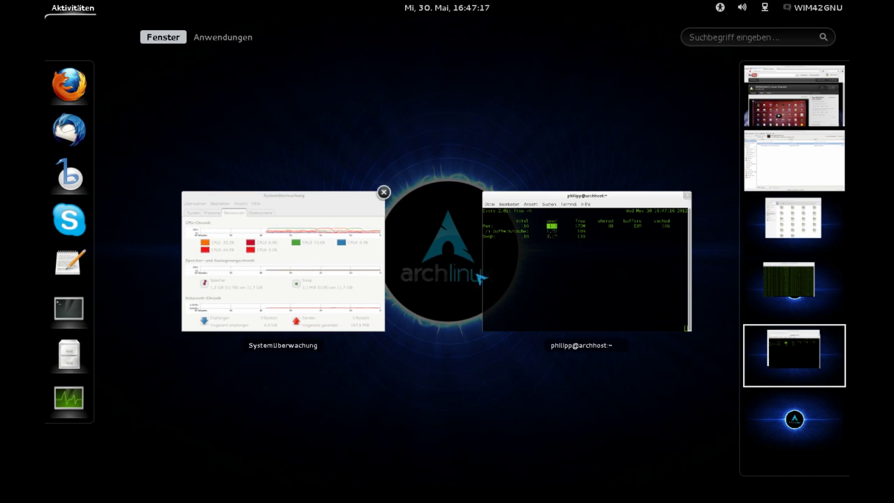
click(510, 269)
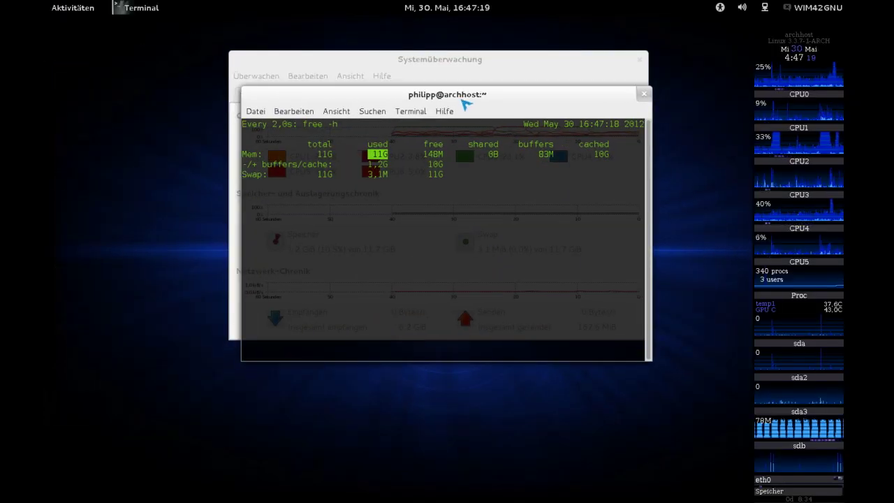
drag(466, 103, 283, 185)
drag(493, 61, 688, 91)
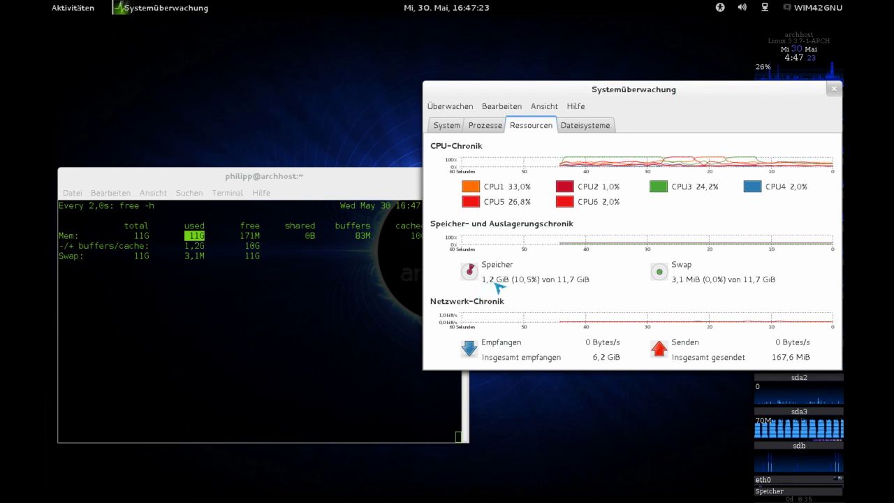
- Close the system monitor and the terminal running the watch command
key(ctrl+q)
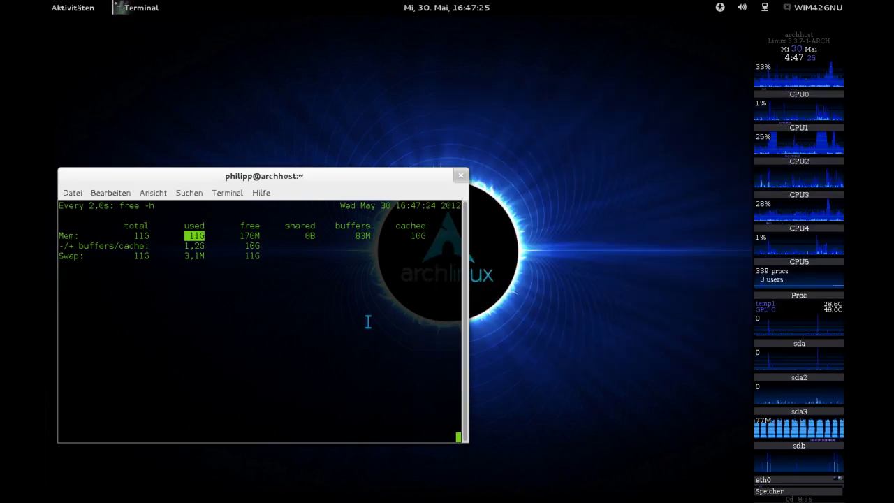
key(ctrl+shift+q)
click(377, 268)
- Search the activities overview for "2" and launch GNU Image Manipulation Program from the results
key(super)
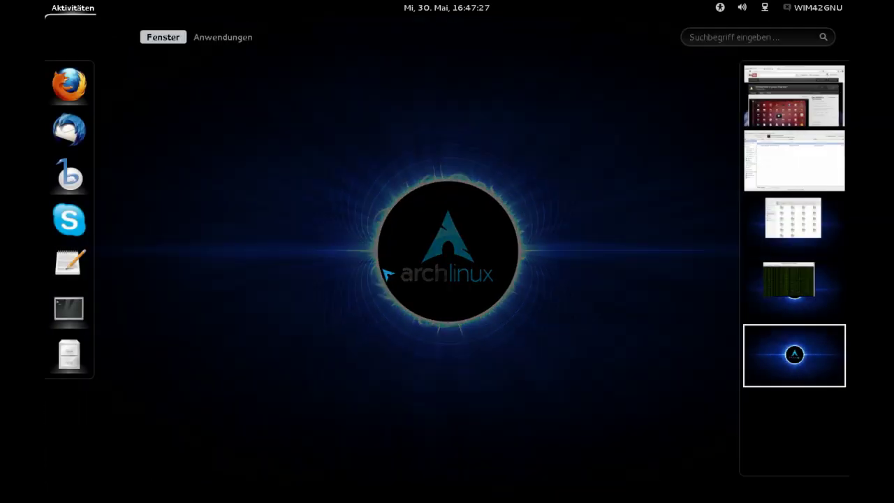
text(2)
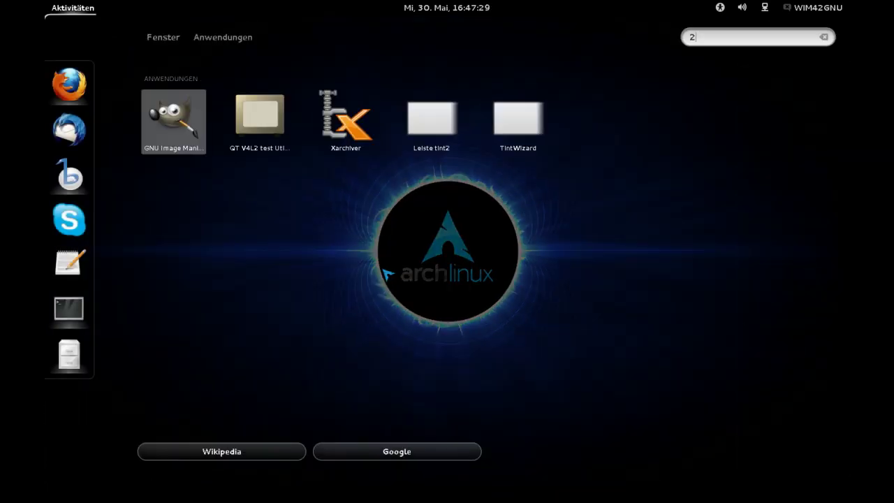
key(Return)
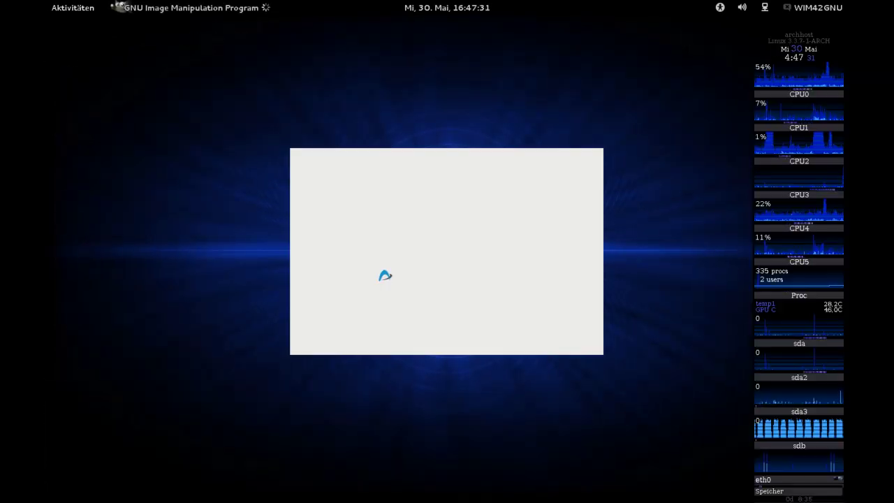
- Go to the Firefox workspace and show the details of the Adwaita 3.1.1 theme in the Add-ons Manager
key(ctrl+alt+Down)
key(ctrl+alt+Down)
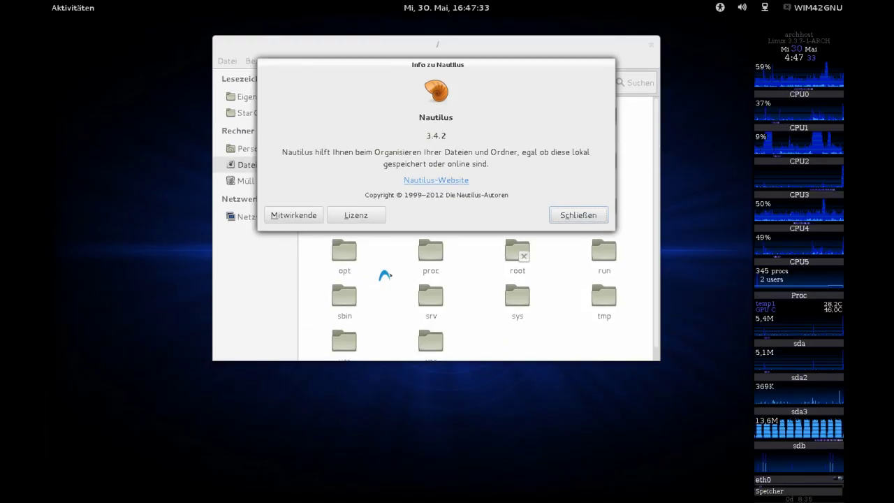
key(ctrl+alt+Up)
key(ctrl+alt+Up)
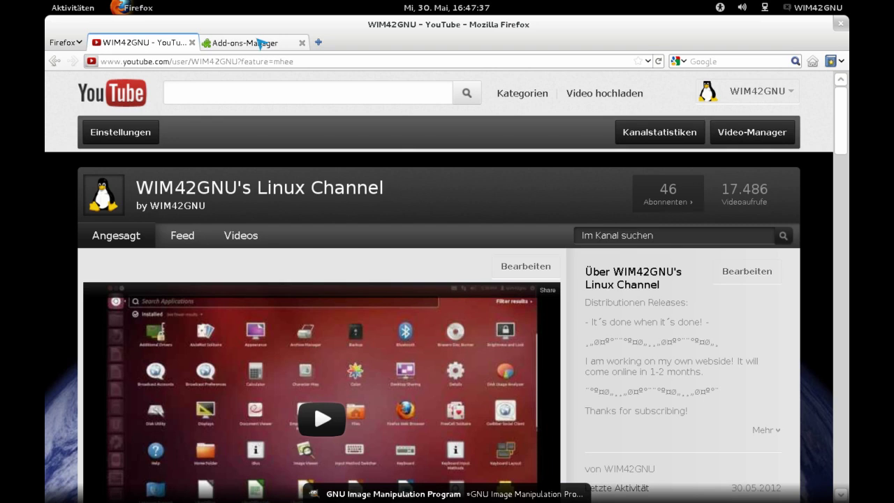
click(57, 43)
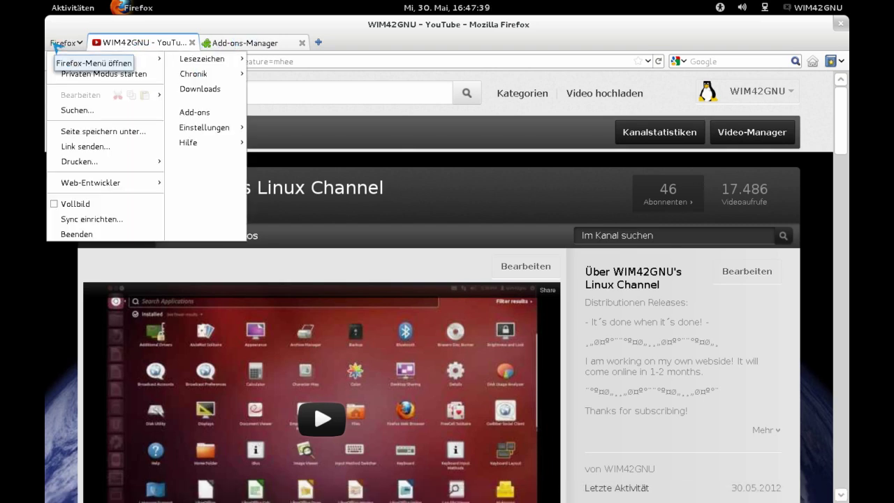
click(245, 46)
click(250, 45)
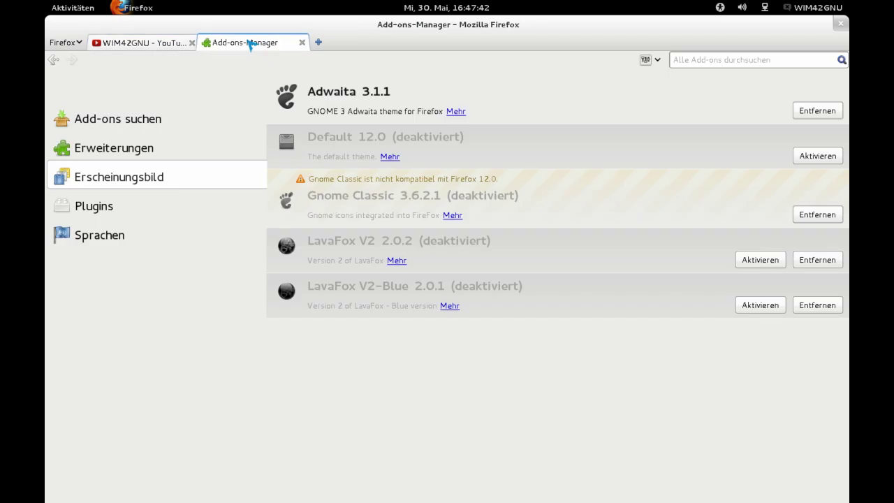
click(330, 87)
click(461, 112)
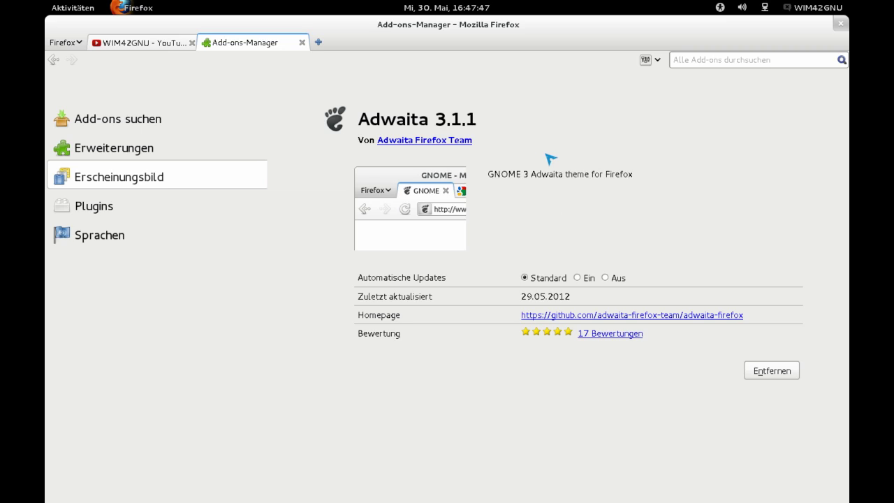
- Go to the file manager's workspace, dismiss the Nautilus about dialog and close the file manager window
key(ctrl+alt+Down)
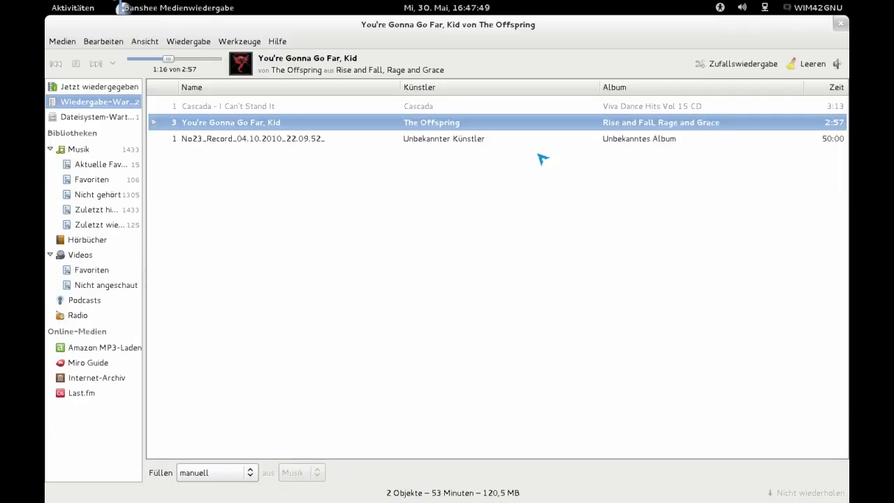
key(ctrl+alt+Down)
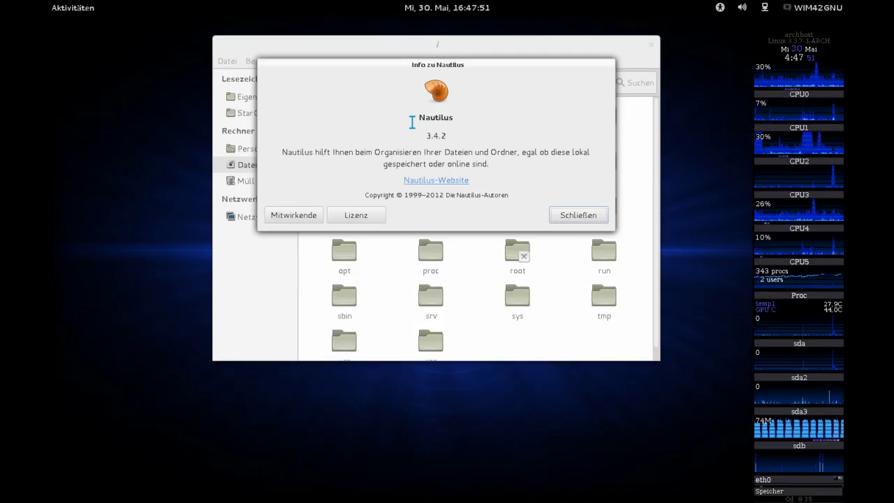
drag(415, 132, 472, 139)
click(573, 213)
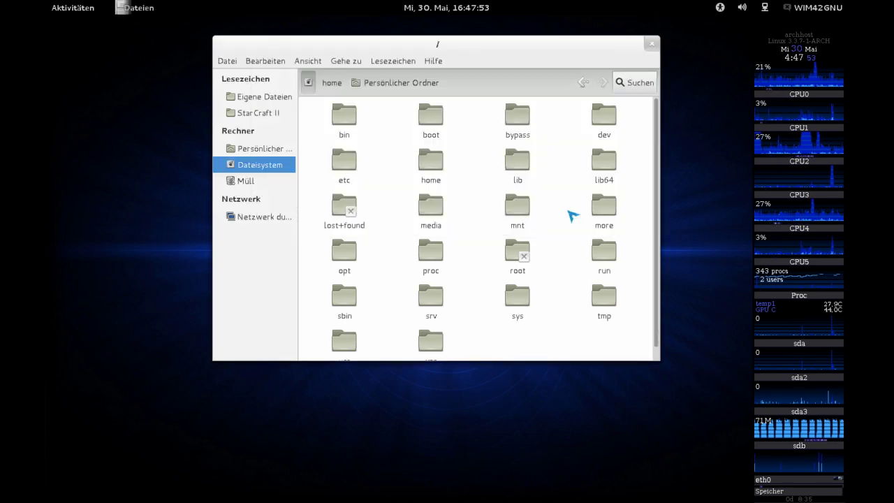
drag(463, 50, 489, 93)
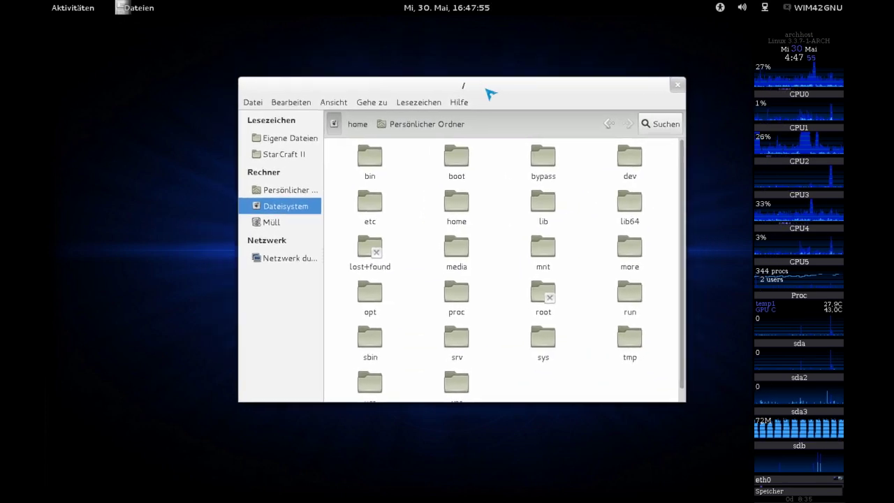
click(680, 86)
- Close GNU Image Manipulation Program from the activities overview and return to its emptied workspace
key(super)
click(794, 290)
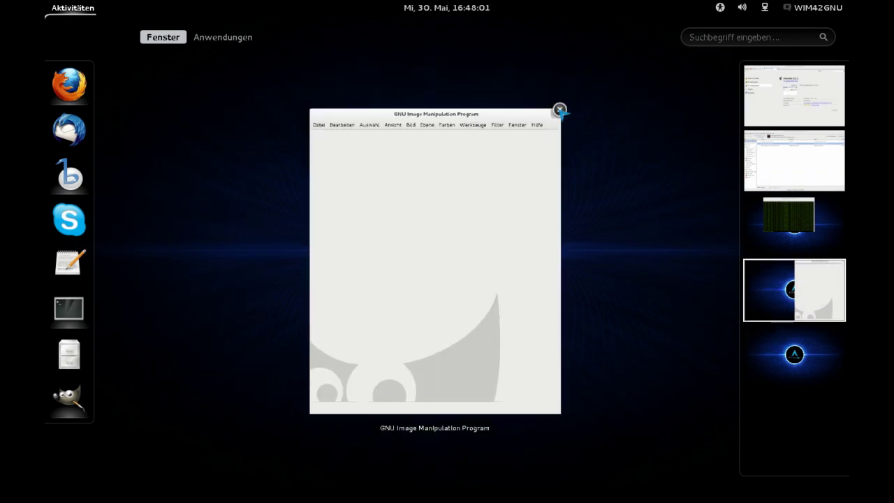
click(560, 110)
click(754, 284)
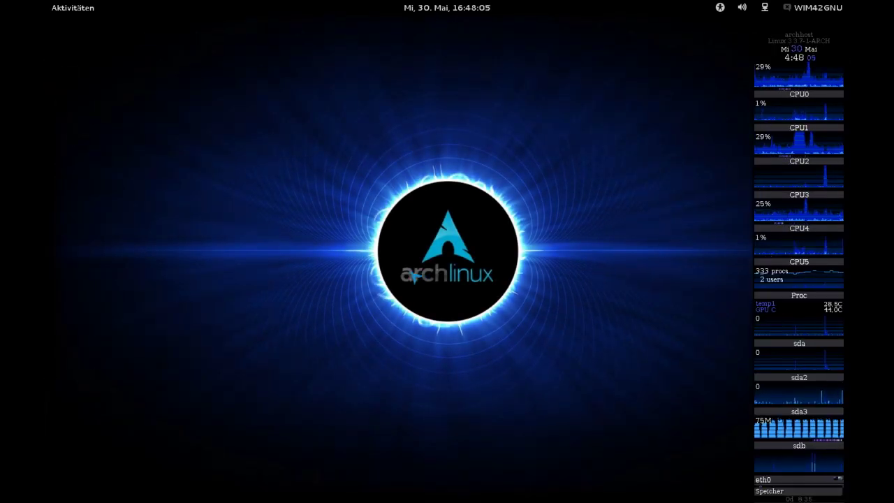
- Cycle through Firefox, Banshee and Terminal with the application switcher, finishing on the Banshee window
key(alt+Tab)
key(alt+Tab)
key(alt+Tab)
key(alt+Tab)
key(alt+Tab)
key(alt+Tab)
key(alt+Tab)
key(alt+Tab)
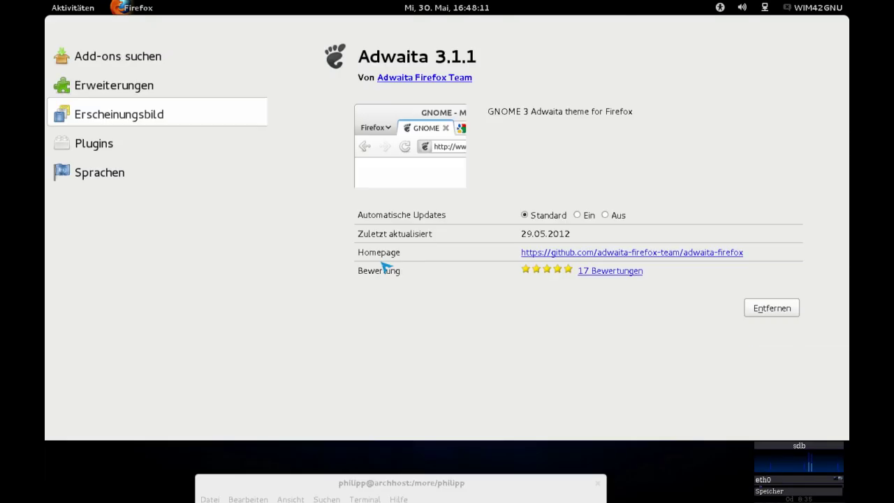
key(alt+Tab)
key(alt+Tab)
key(alt+Tab)
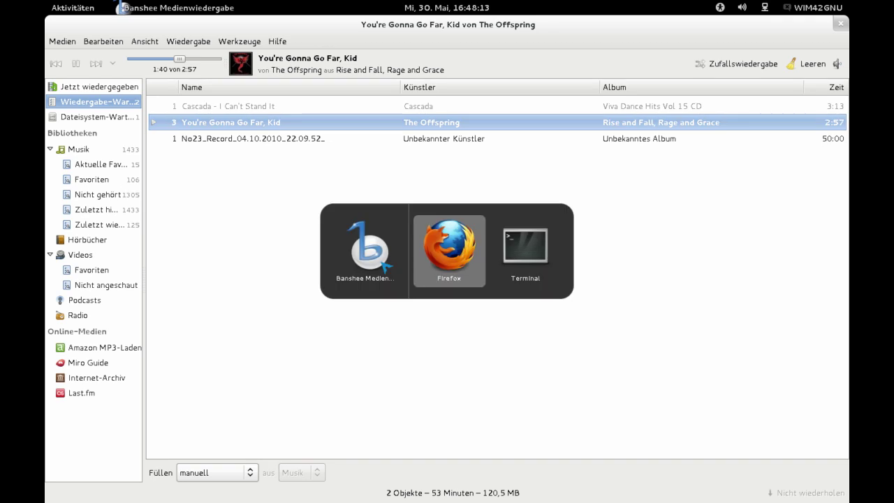
click(534, 257)
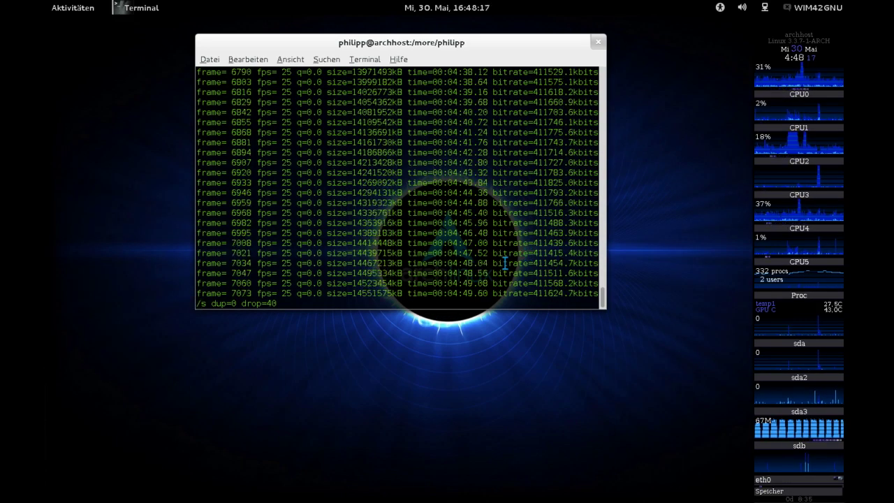
key(alt+Tab)
key(alt+shift+Tab)
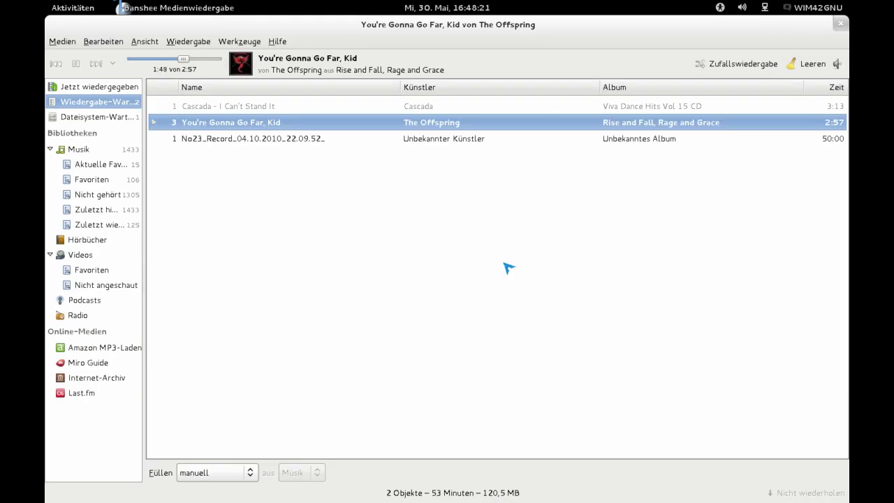
- Cycle through the desktop elements with the keyboard focus switcher and open the activities overview
key(ctrl+alt+Tab)
key(ctrl+alt+Tab)
key(ctrl+alt+Tab)
key(ctrl+alt+Tab)
key(ctrl+alt+Tab)
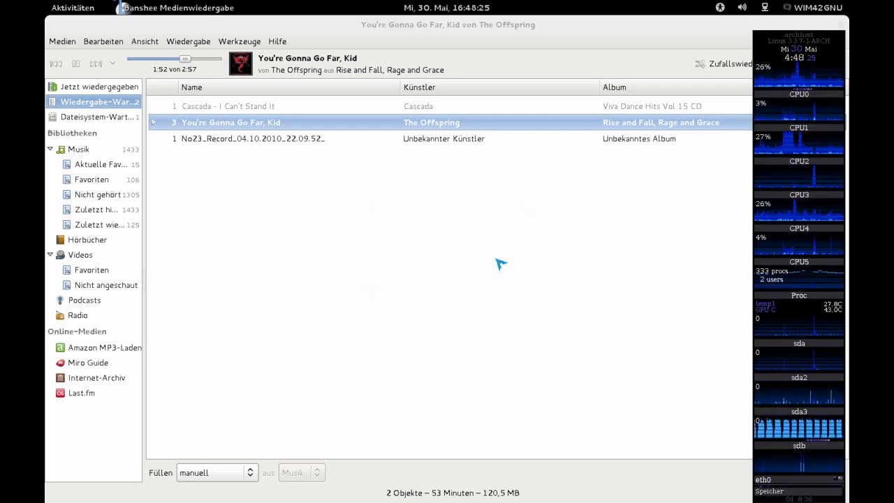
key(ctrl+alt+Tab)
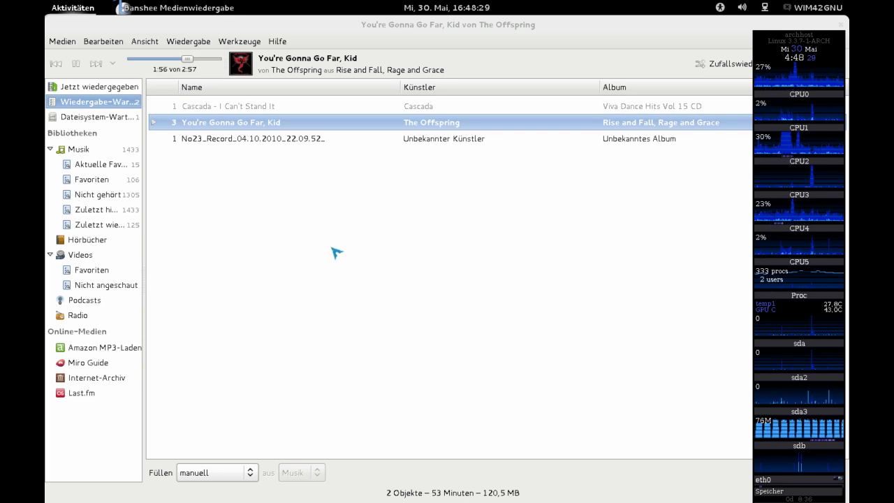
key(Return)
- Search Wikipedia for "linux" from the overview on the empty workspace, view the article in Firefox and close its tab
click(772, 286)
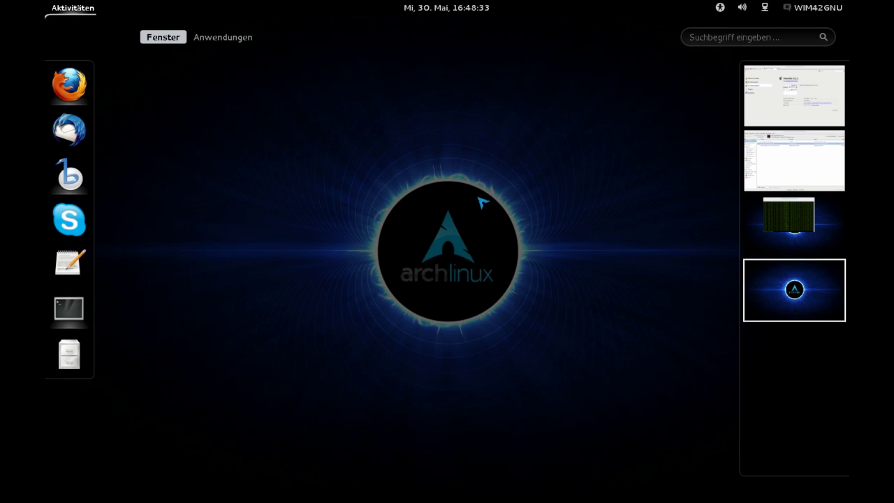
text(linux)
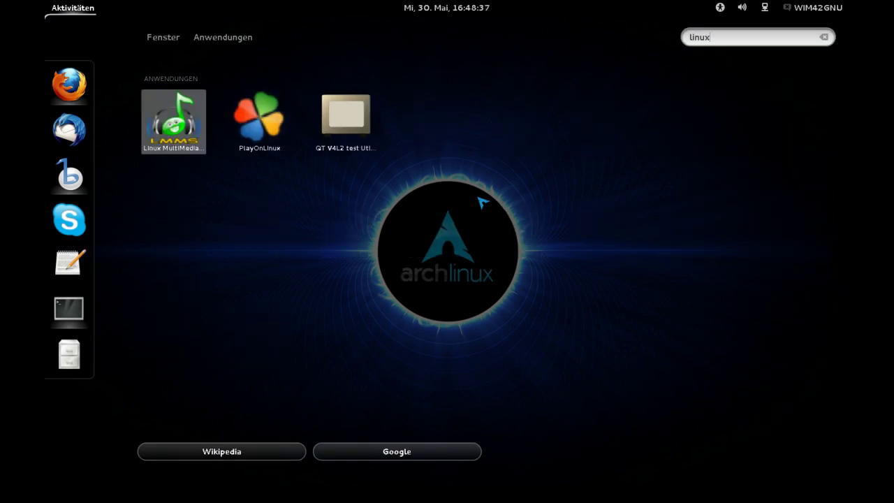
click(259, 455)
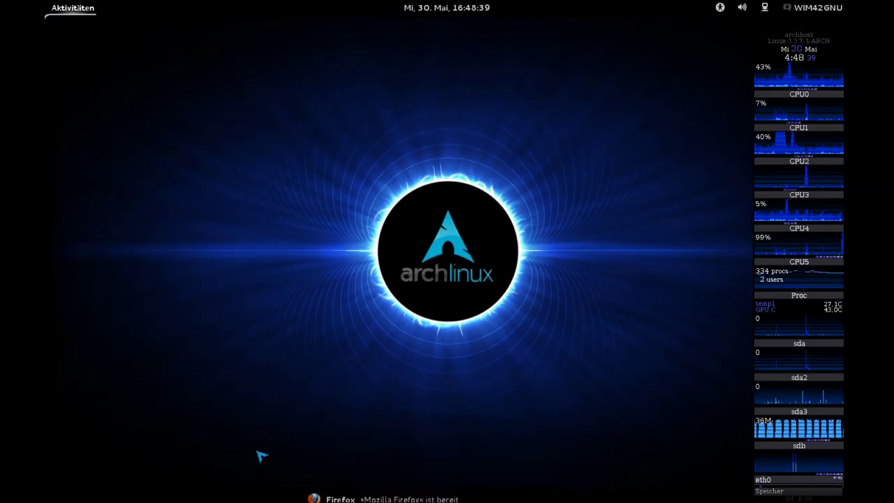
click(346, 493)
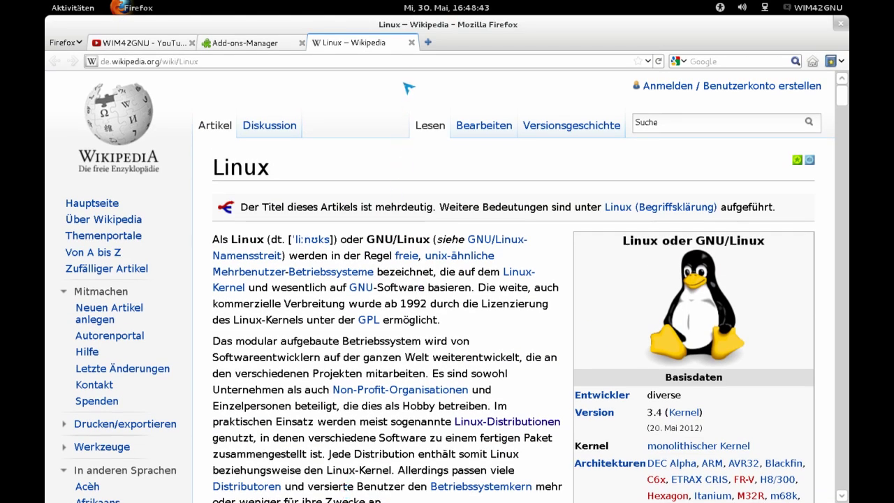
click(412, 43)
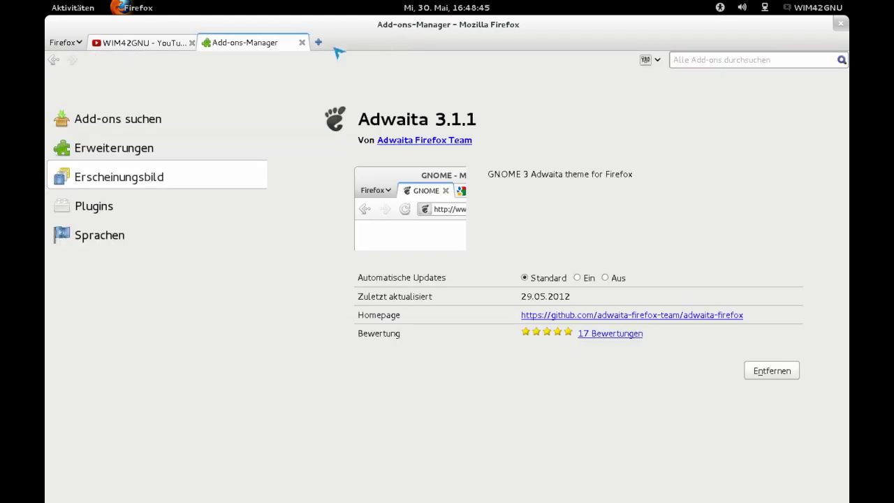
- Browse the workspaces in the activities overview and try rearranging them, restoring the original order
click(73, 8)
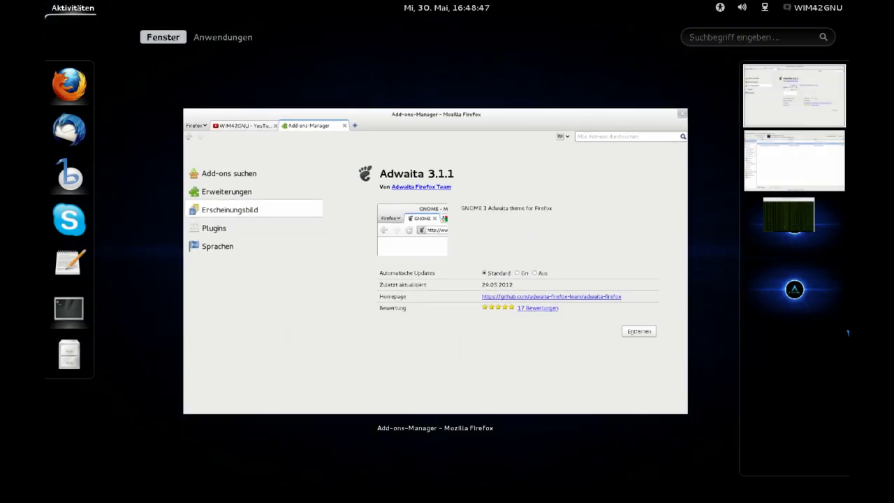
click(817, 295)
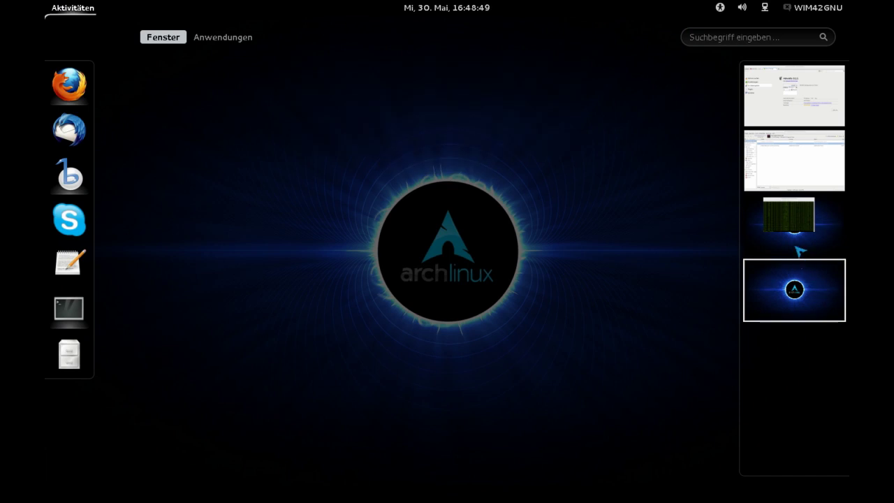
click(795, 247)
click(787, 162)
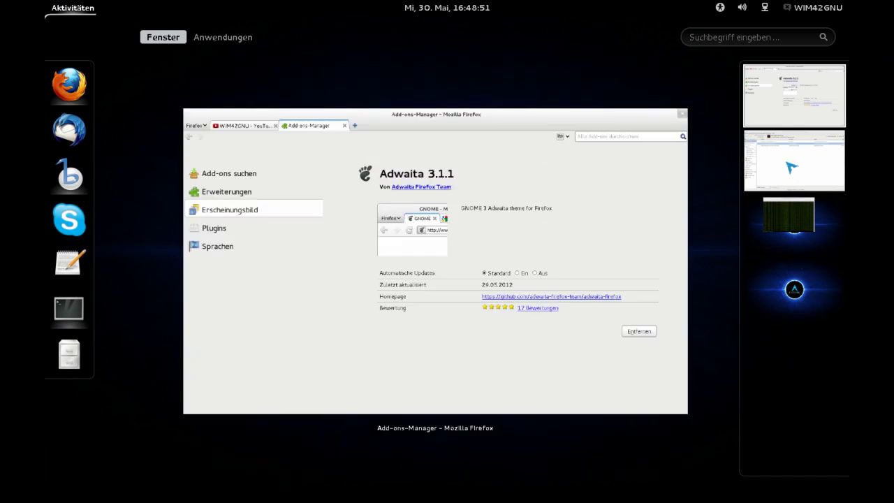
click(789, 215)
click(794, 161)
click(794, 95)
drag(475, 234, 779, 286)
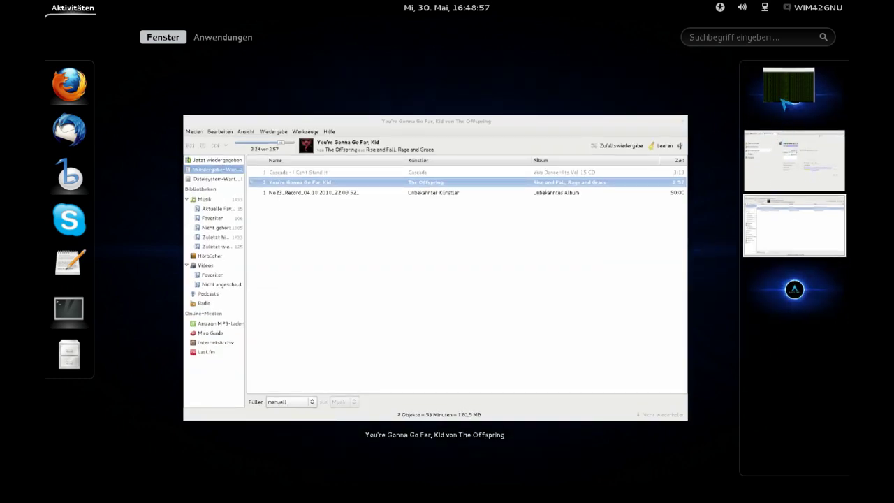
drag(787, 103, 792, 278)
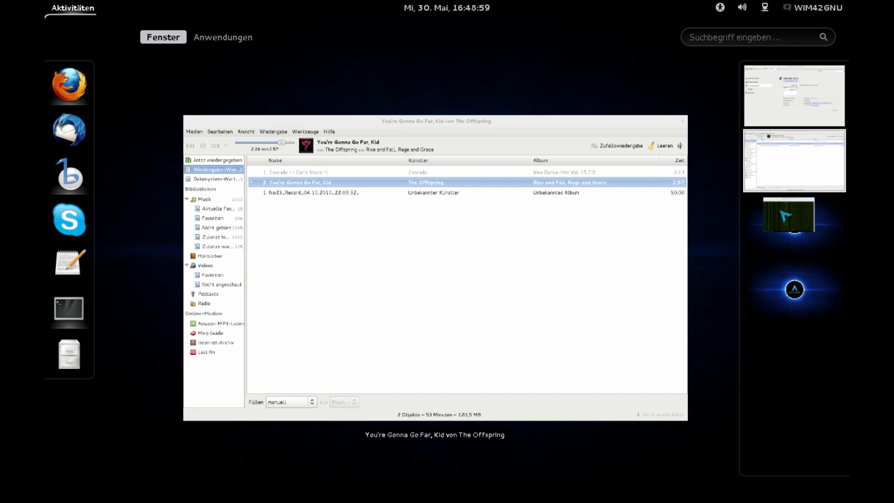
- Open a new terminal on the empty workspace, run htop to check processes and memory, and quit it
click(793, 289)
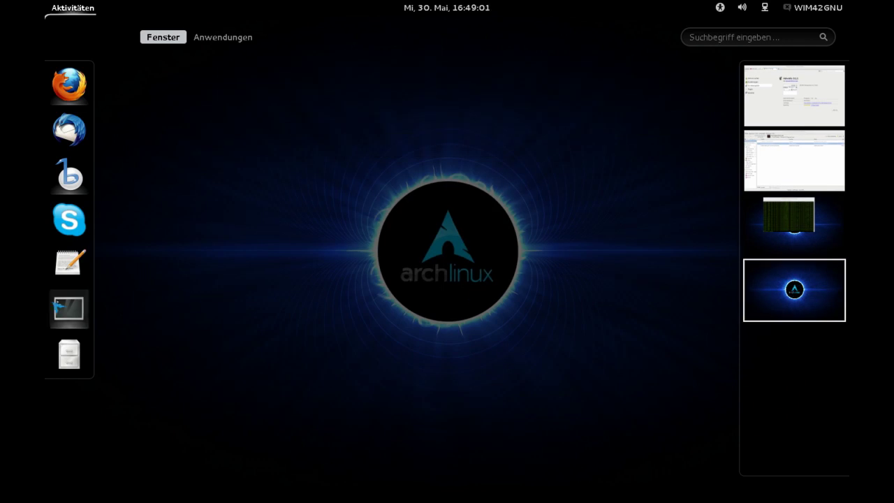
click(73, 307)
text(h)
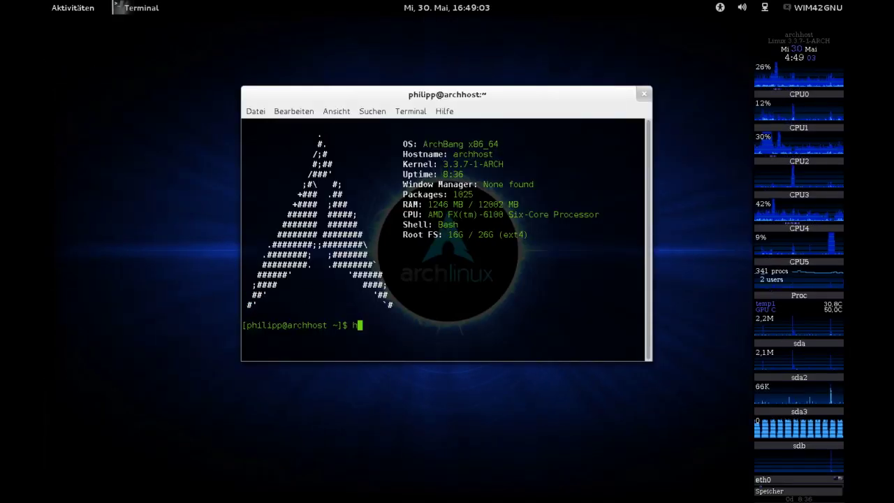
text(top)
key(Return)
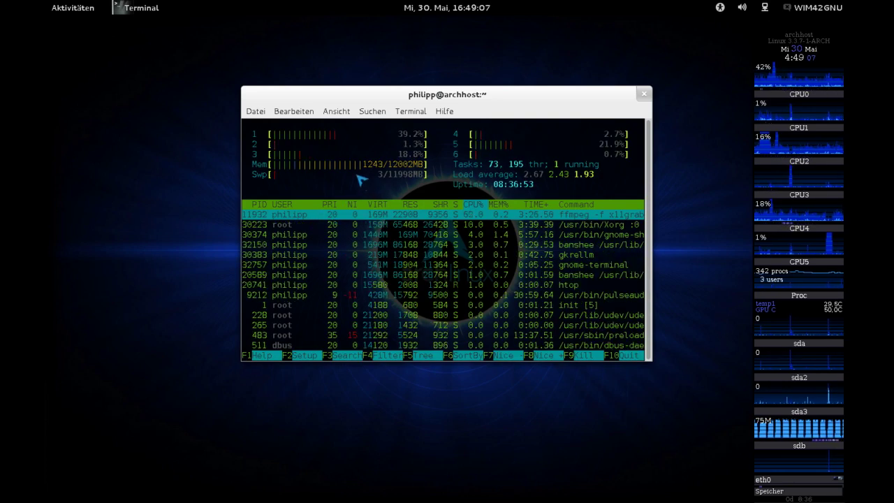
drag(452, 95, 416, 71)
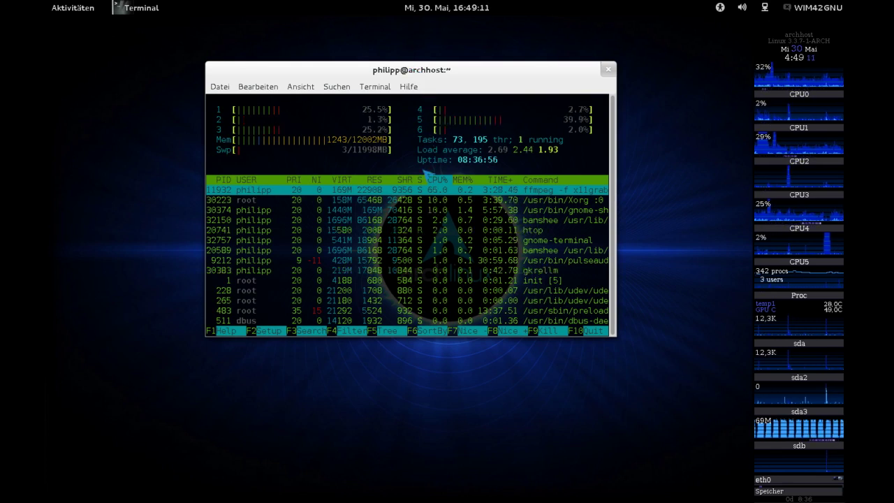
key(q)
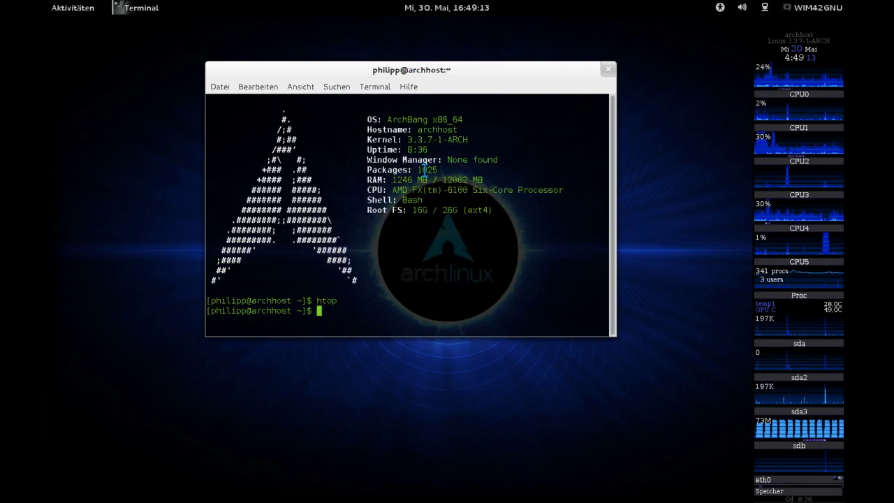
- Print the full kernel and system information in the terminal with "uname -a"
text(name -)
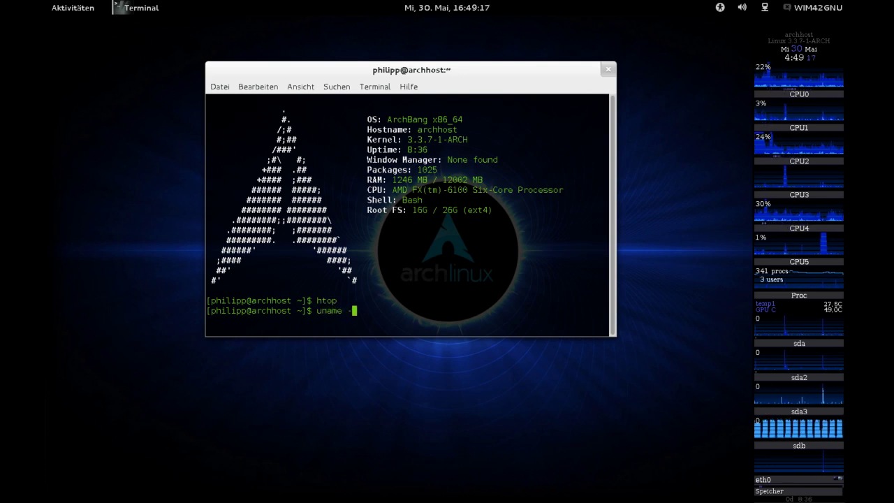
text(a)
key(Return)
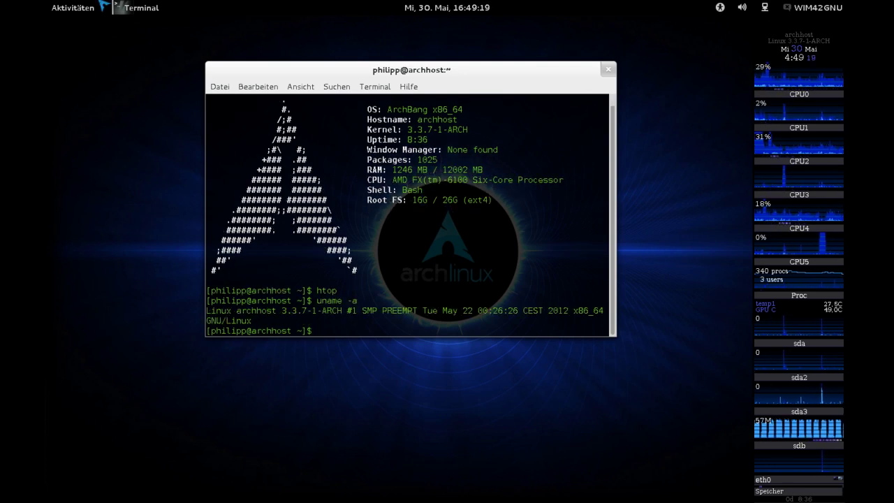
- Scroll through the workspaces in the activities overview and switch to the terminal running the ffmpeg recording
key(super)
scroll(801, 199, up, 2)
scroll(801, 199, down, 1)
click(513, 249)
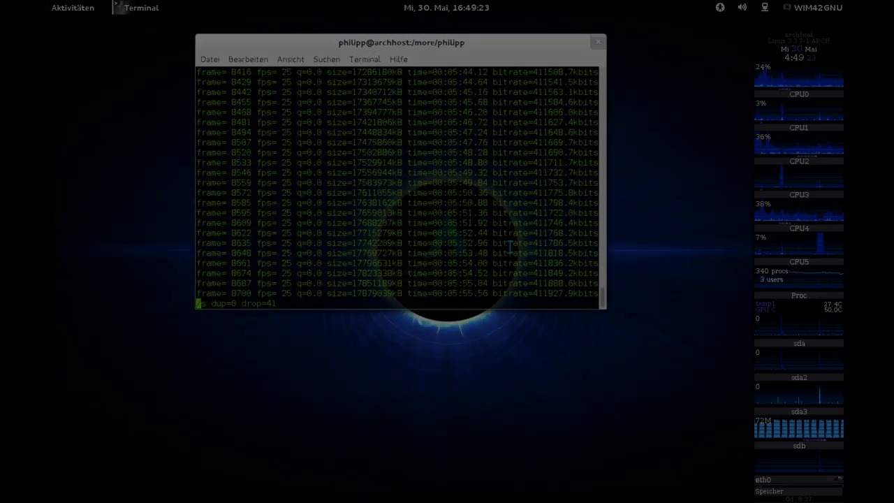